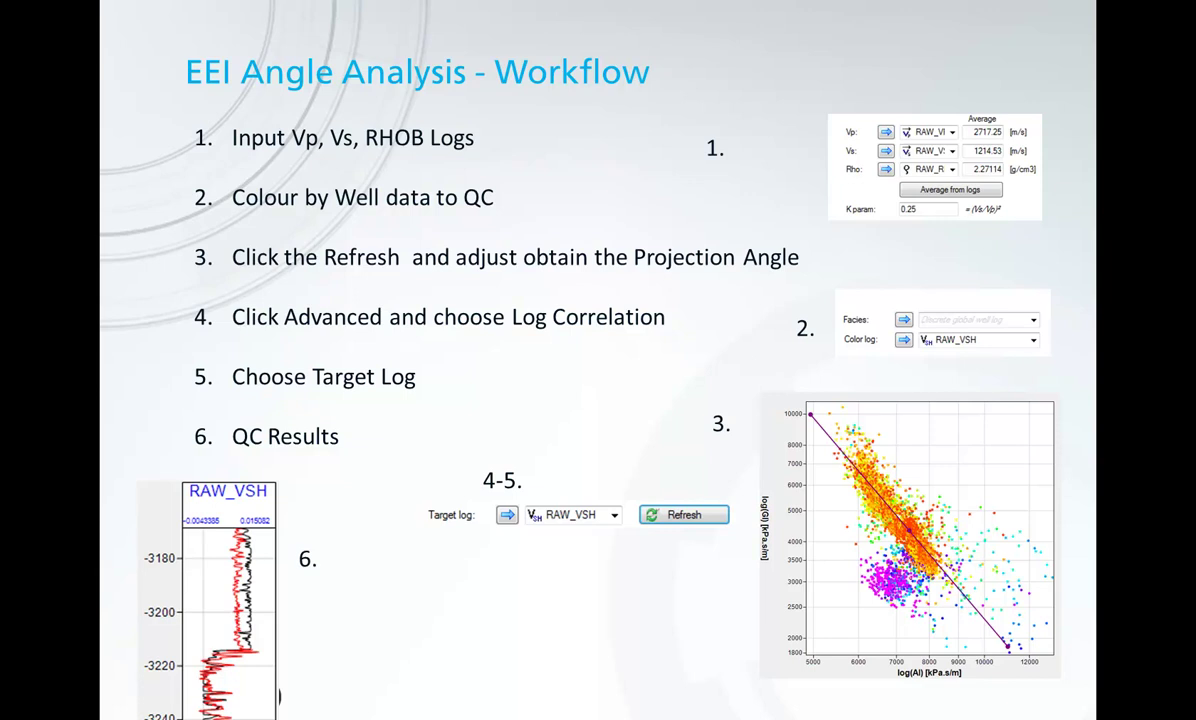
End the EEI workflow slide show and minimise PowerPoint to return to Petrel.
key(Escape)
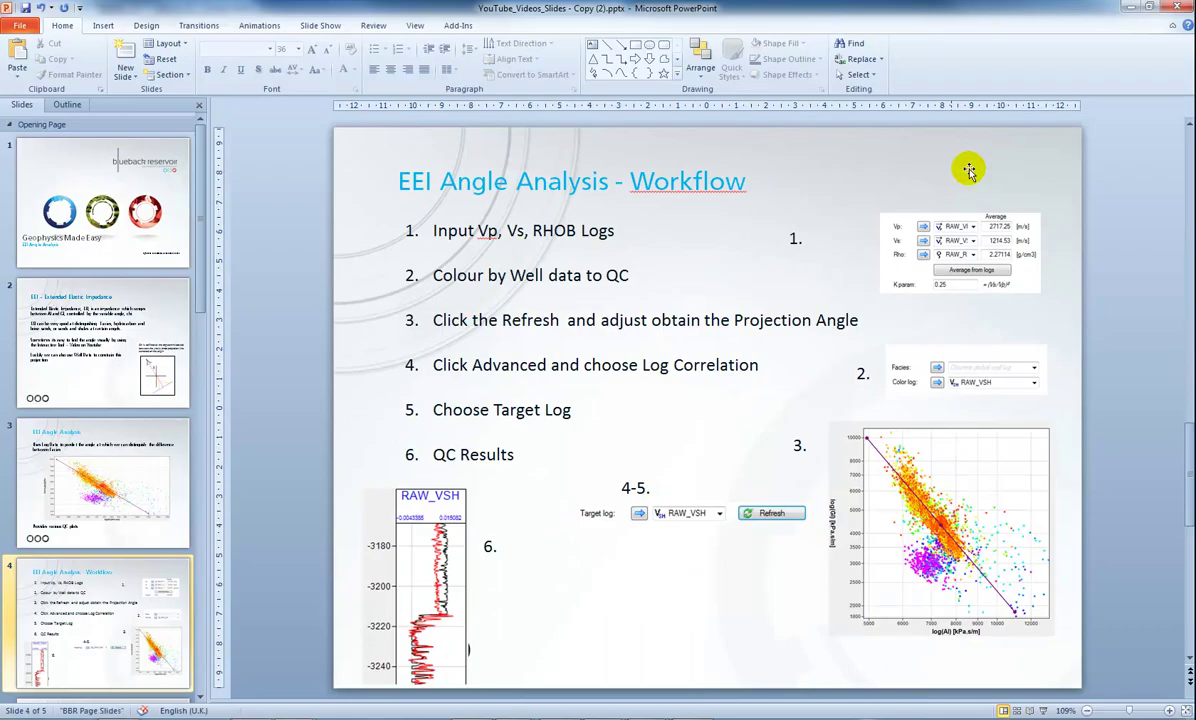
click(1072, 7)
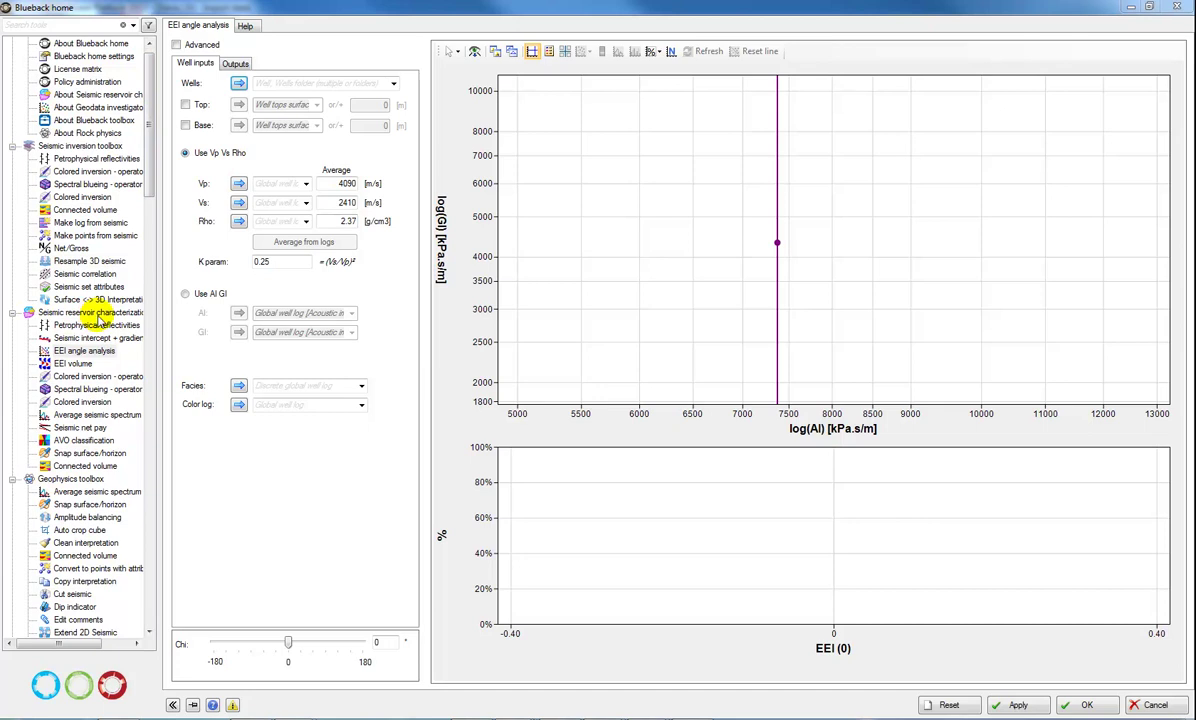
Run EEI angle analysis on well Jura with RAW_VP, RAW_VS and RAW_RHOB logs, and refresh the plots.
click(86, 351)
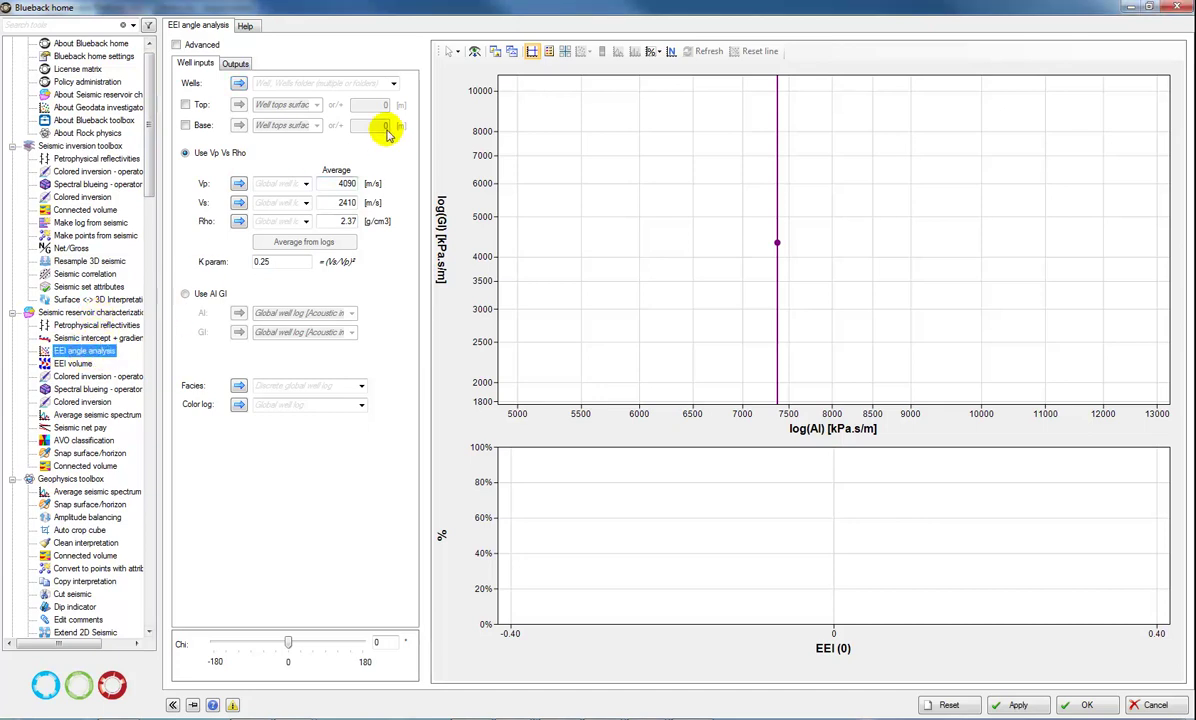
click(393, 83)
click(277, 136)
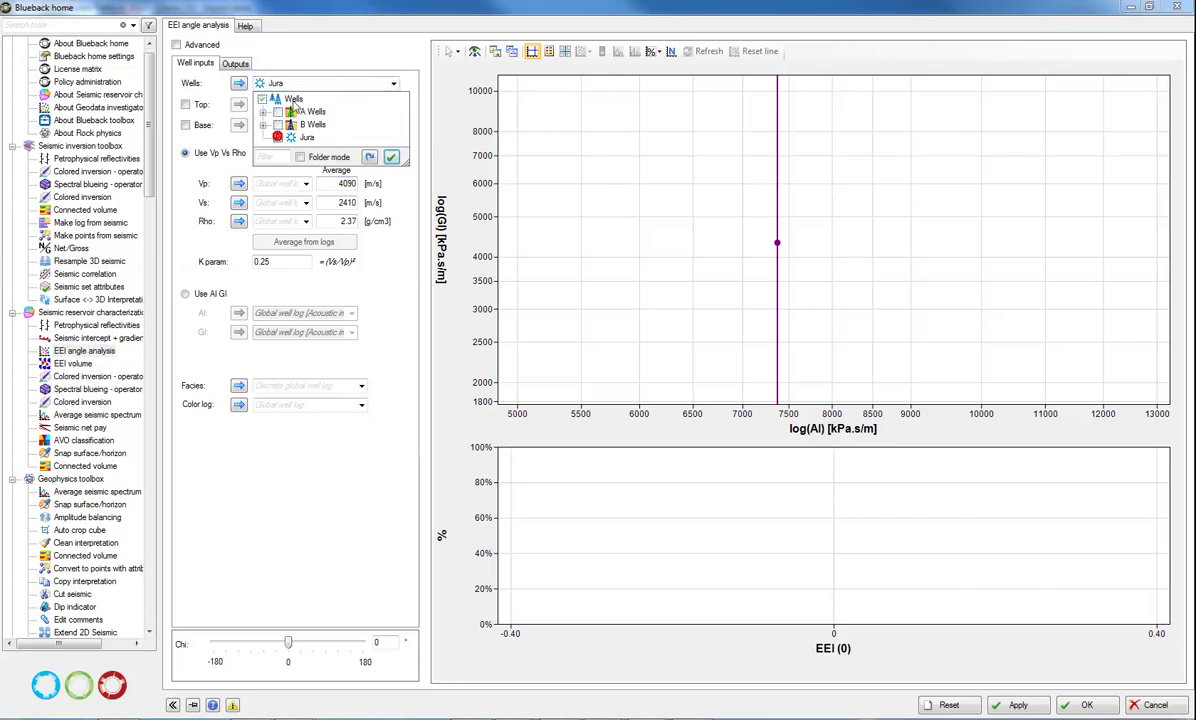
click(306, 183)
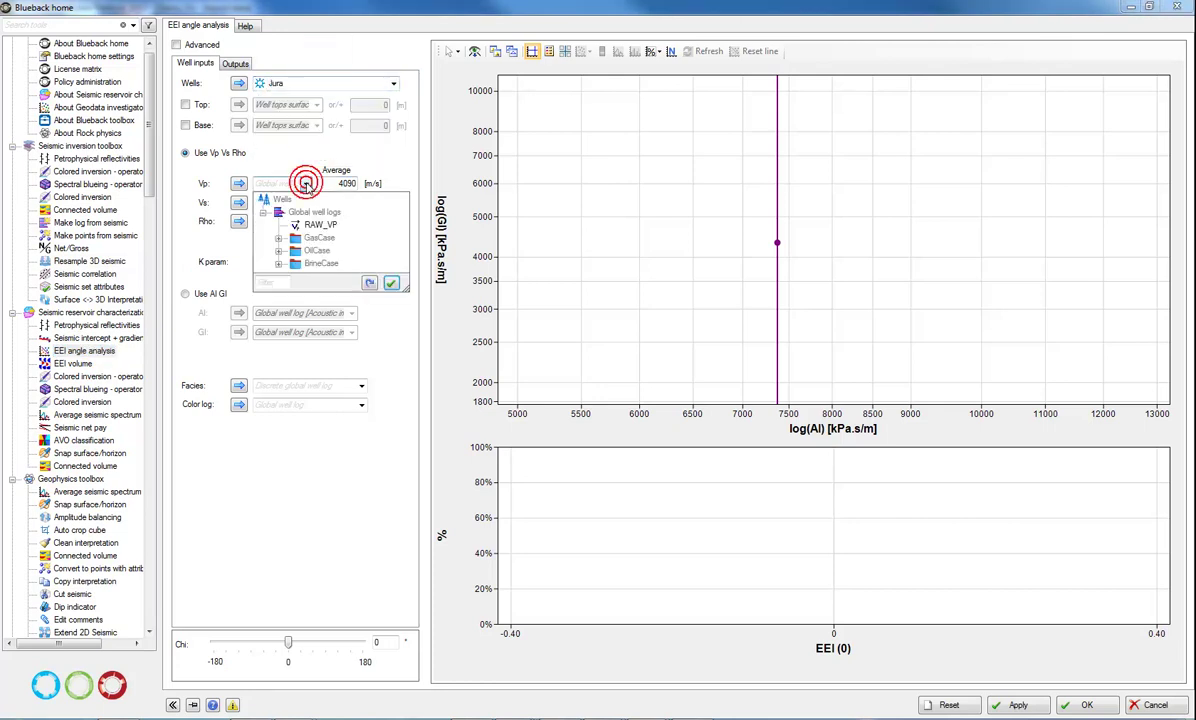
click(320, 224)
click(306, 202)
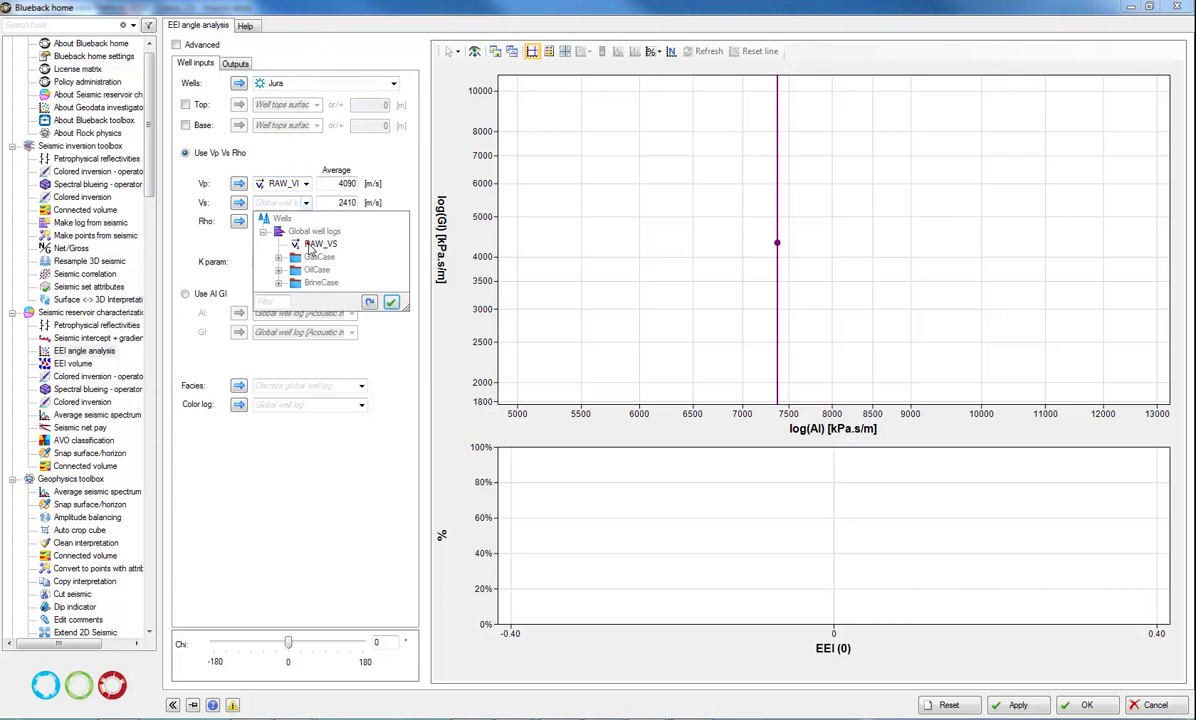
click(310, 245)
click(306, 221)
click(313, 262)
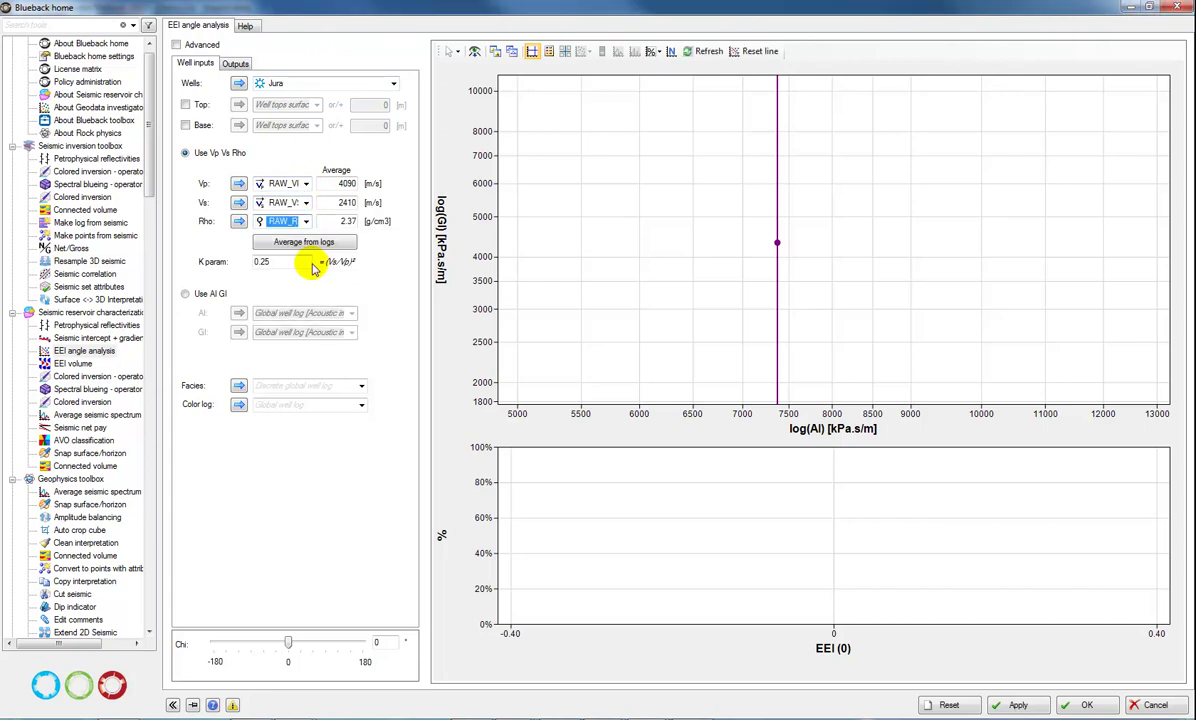
click(703, 54)
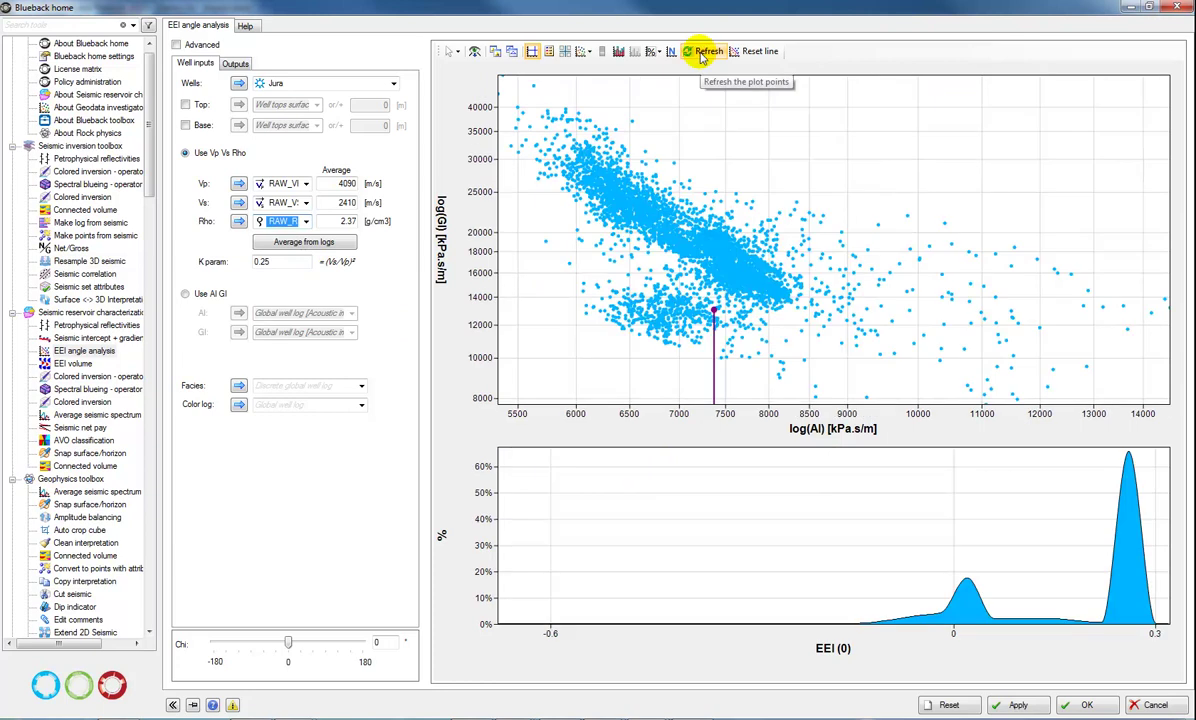
Probe AI, GI and EEI values across the crossplot points.
click(758, 292)
drag(758, 292, 730, 285)
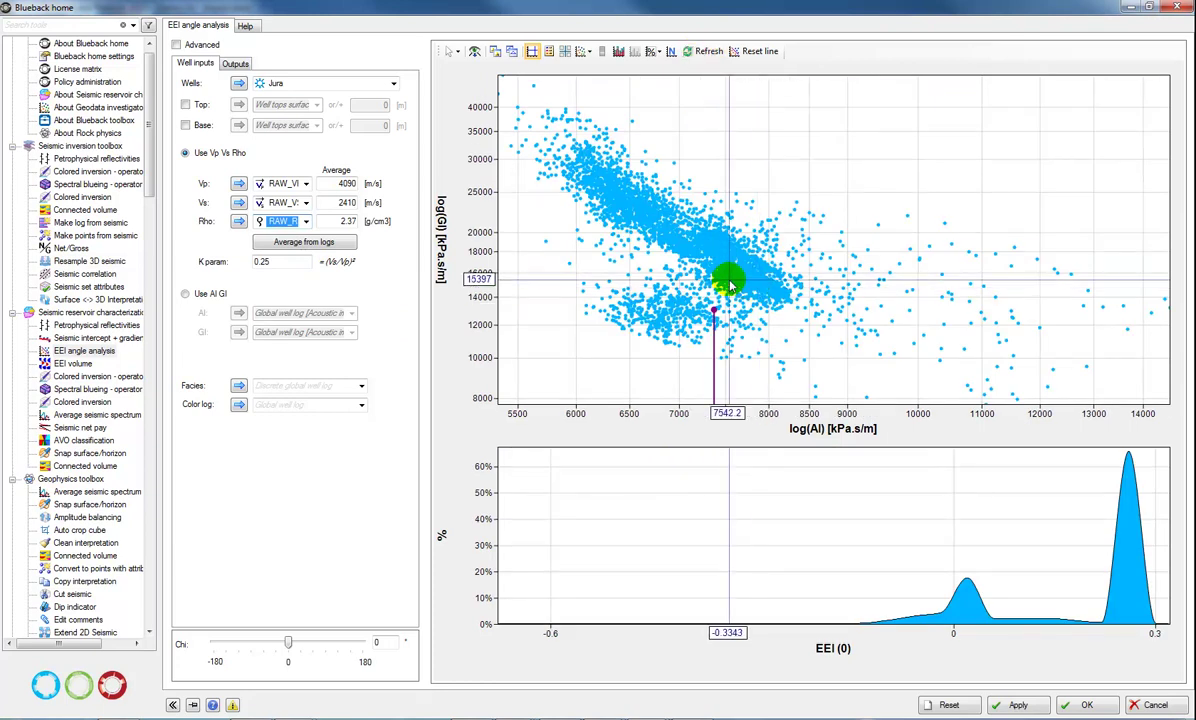
drag(730, 285, 681, 276)
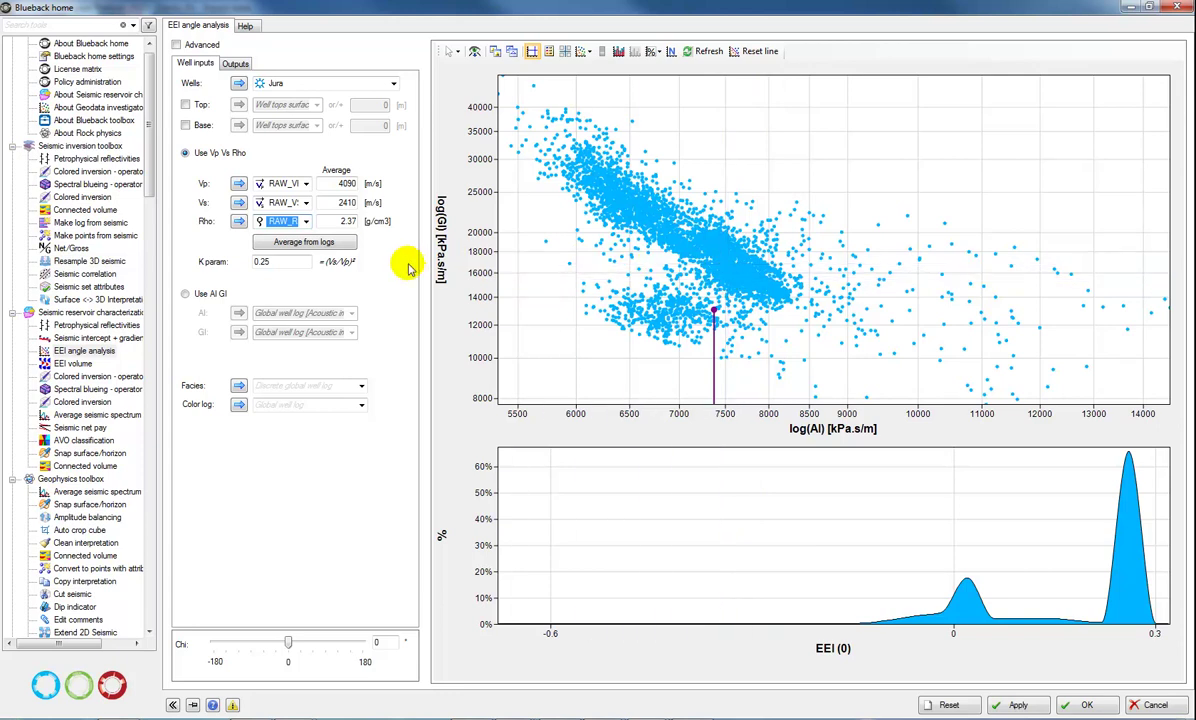
Colour crossplot points by RAW_VSH, reframe to AI 5000–13000, and show the histogram as bars.
click(361, 407)
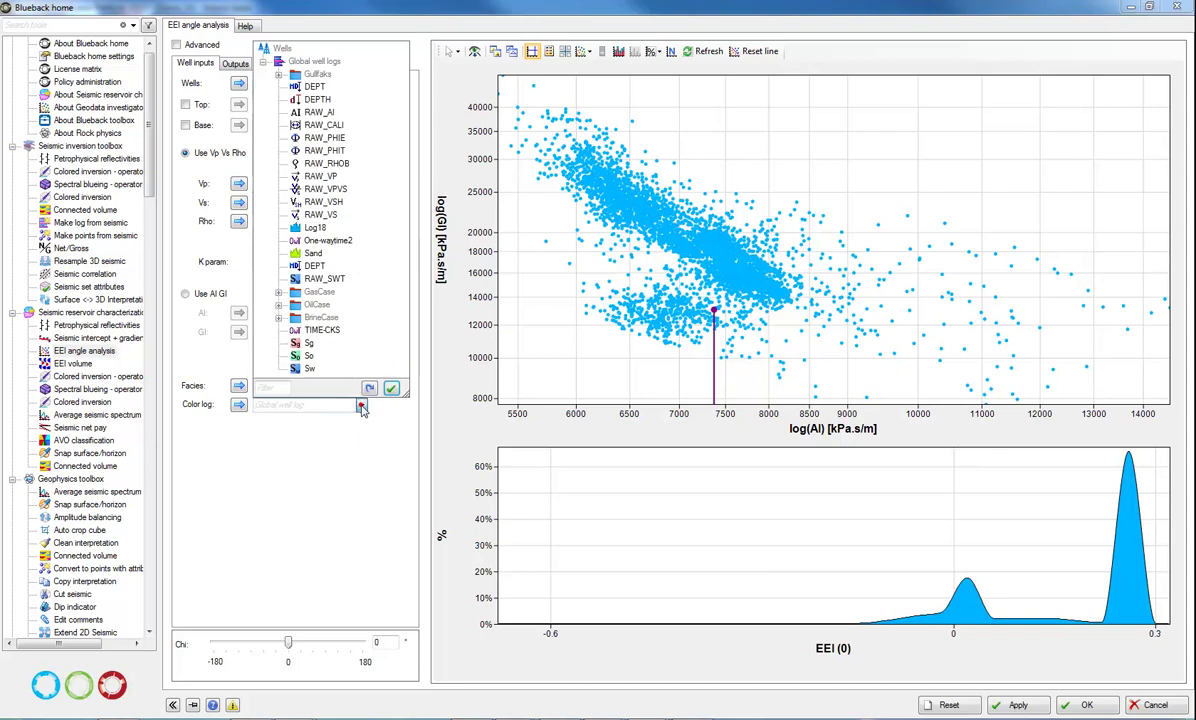
click(330, 201)
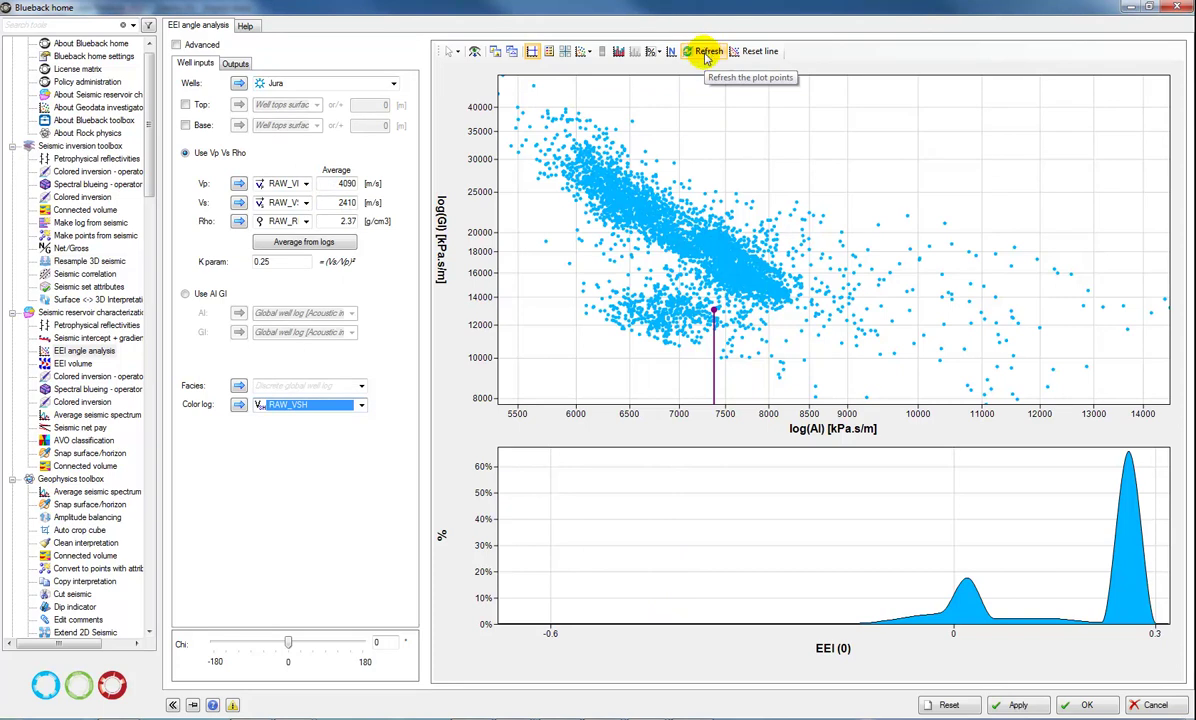
click(707, 52)
drag(703, 222, 755, 213)
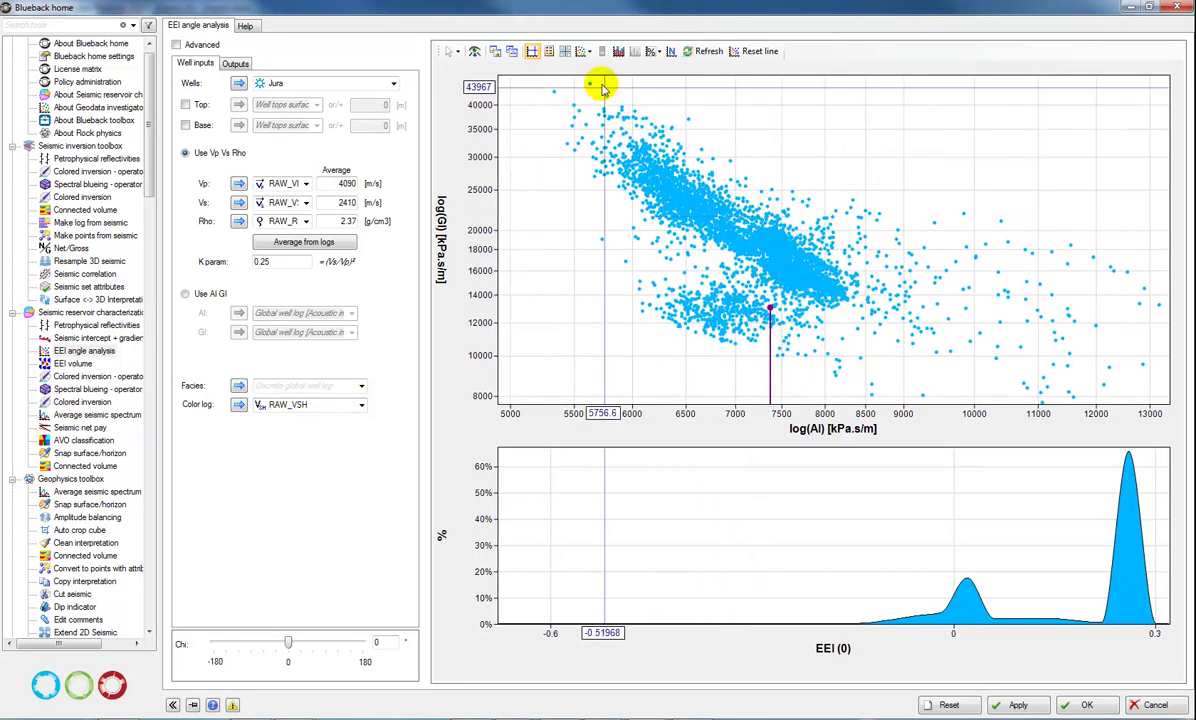
click(587, 52)
click(607, 98)
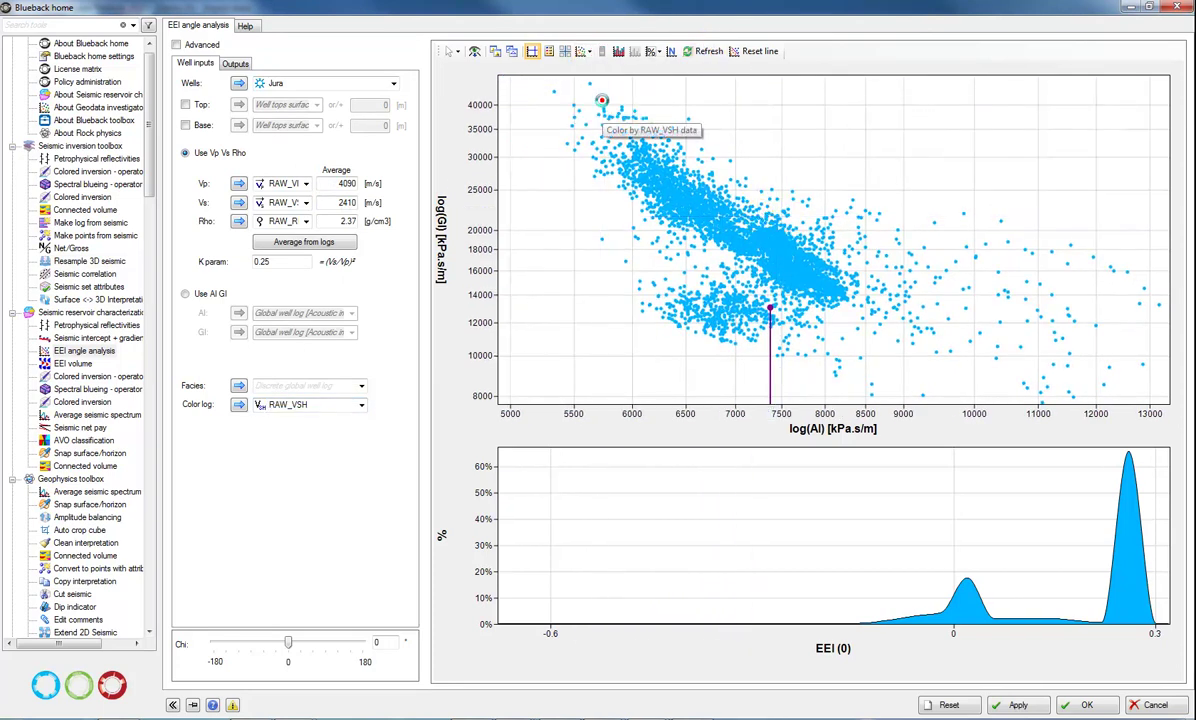
click(598, 52)
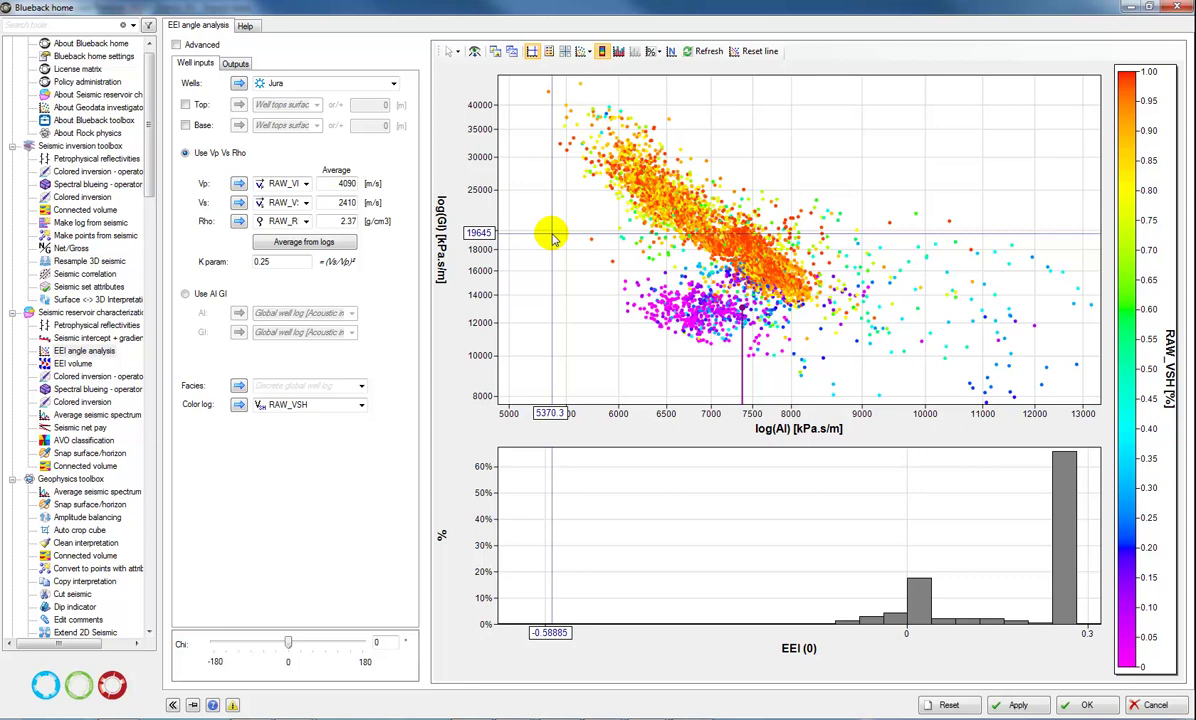
Reset the projection line and shift it parallel below the orange shale cloud.
click(760, 53)
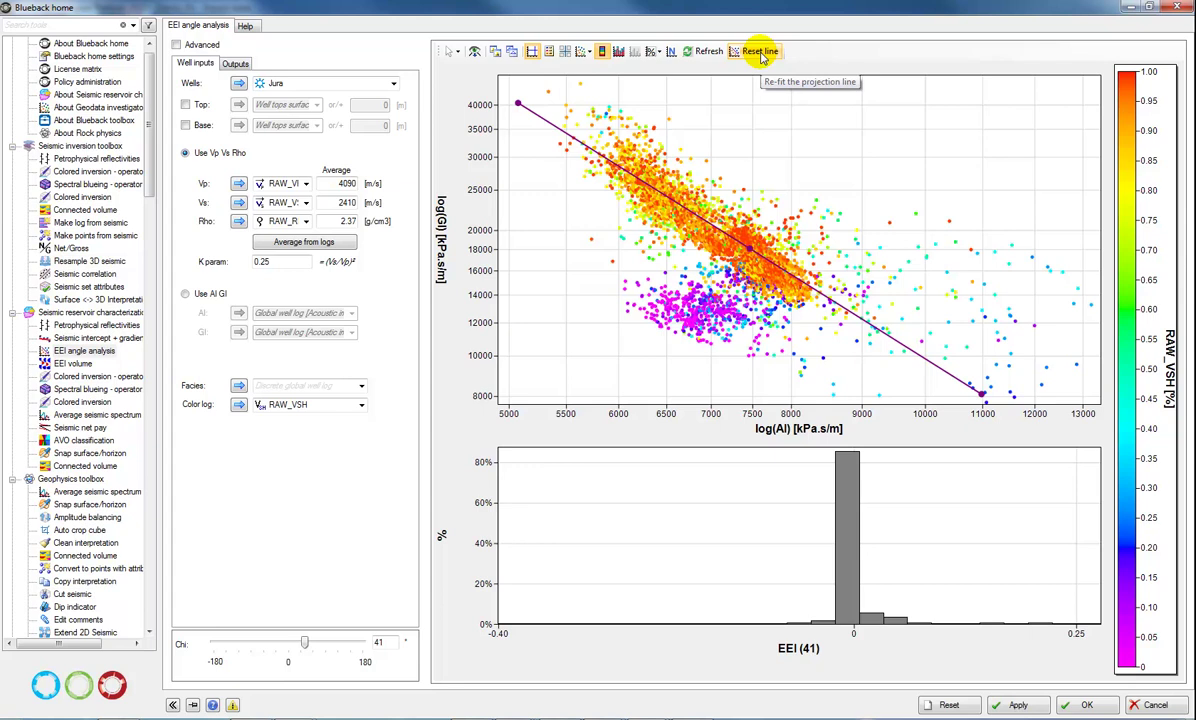
click(749, 253)
drag(749, 253, 690, 262)
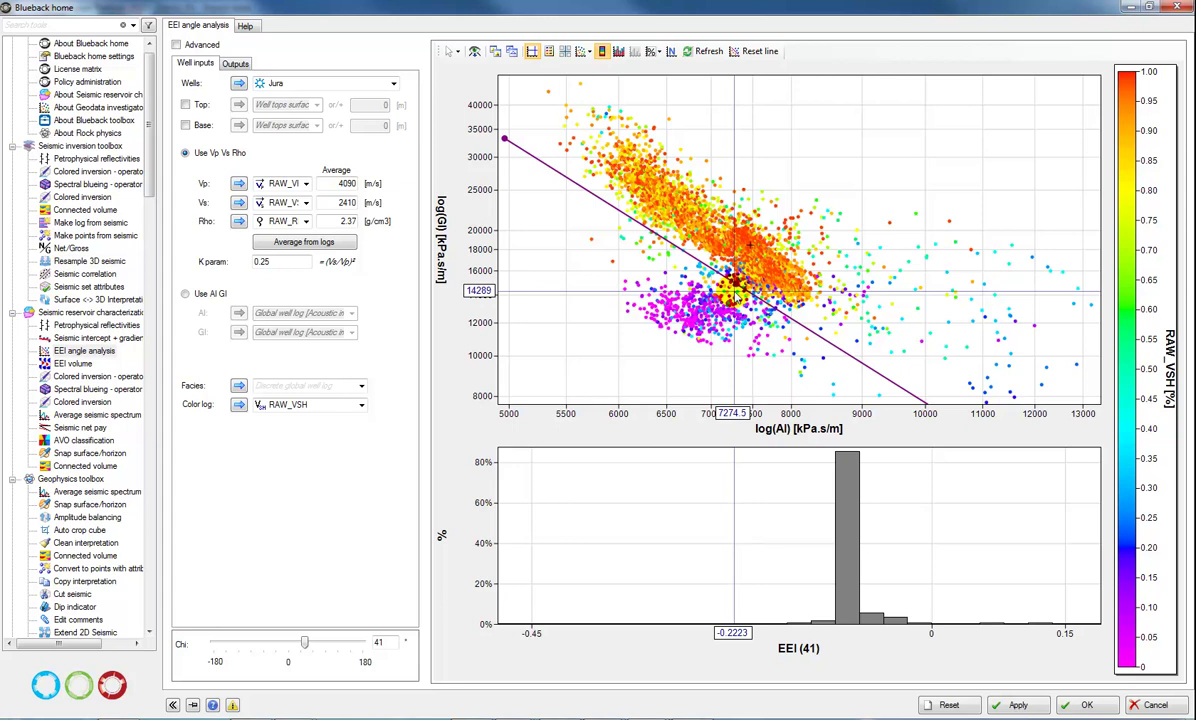
Enter chi 41 in the EEI volume tool and return to EEI angle analysis.
click(70, 362)
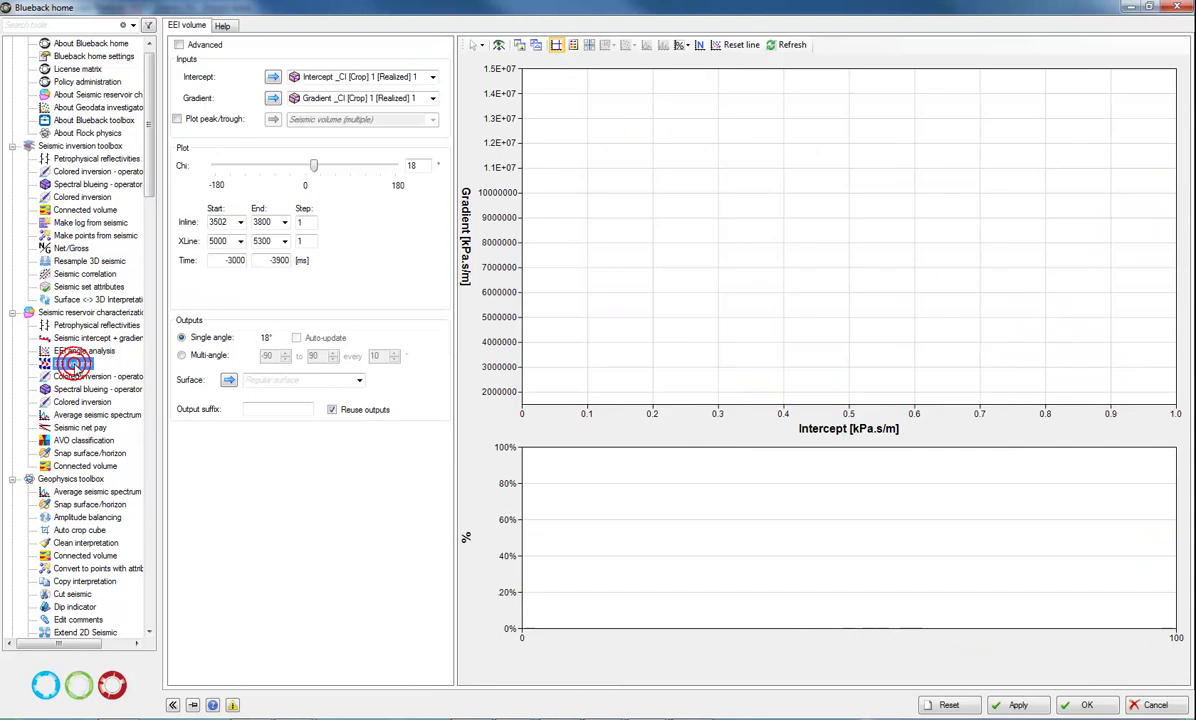
double_click(409, 166)
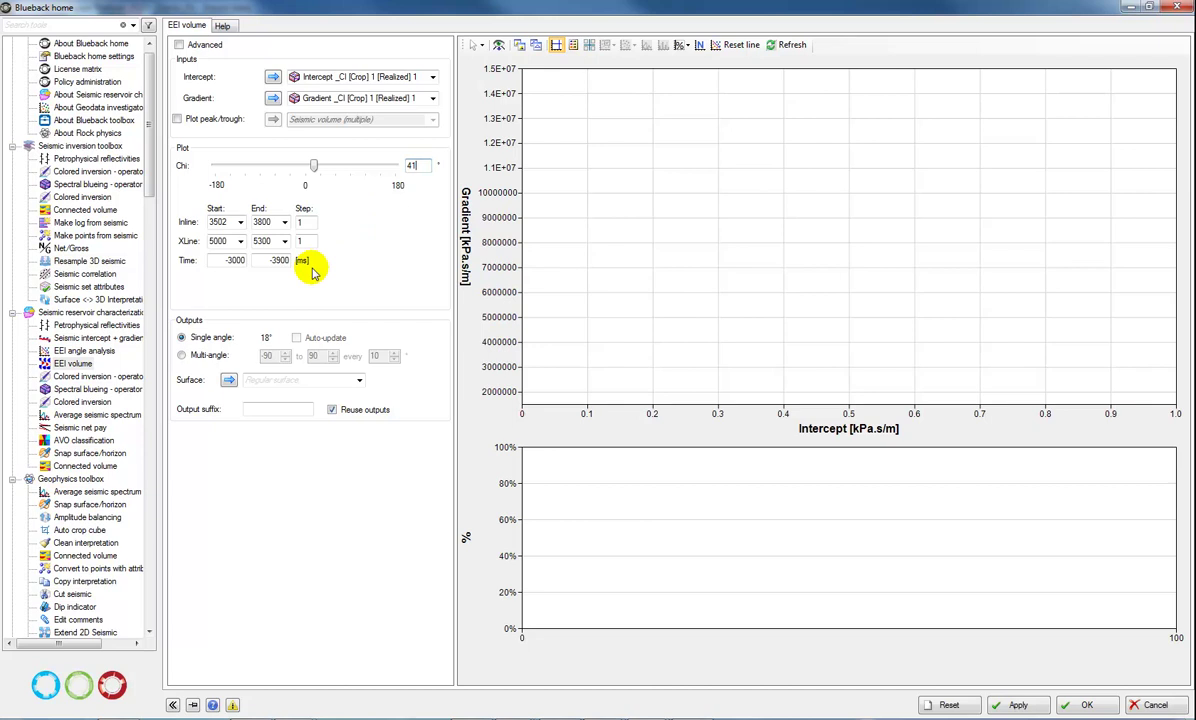
click(86, 352)
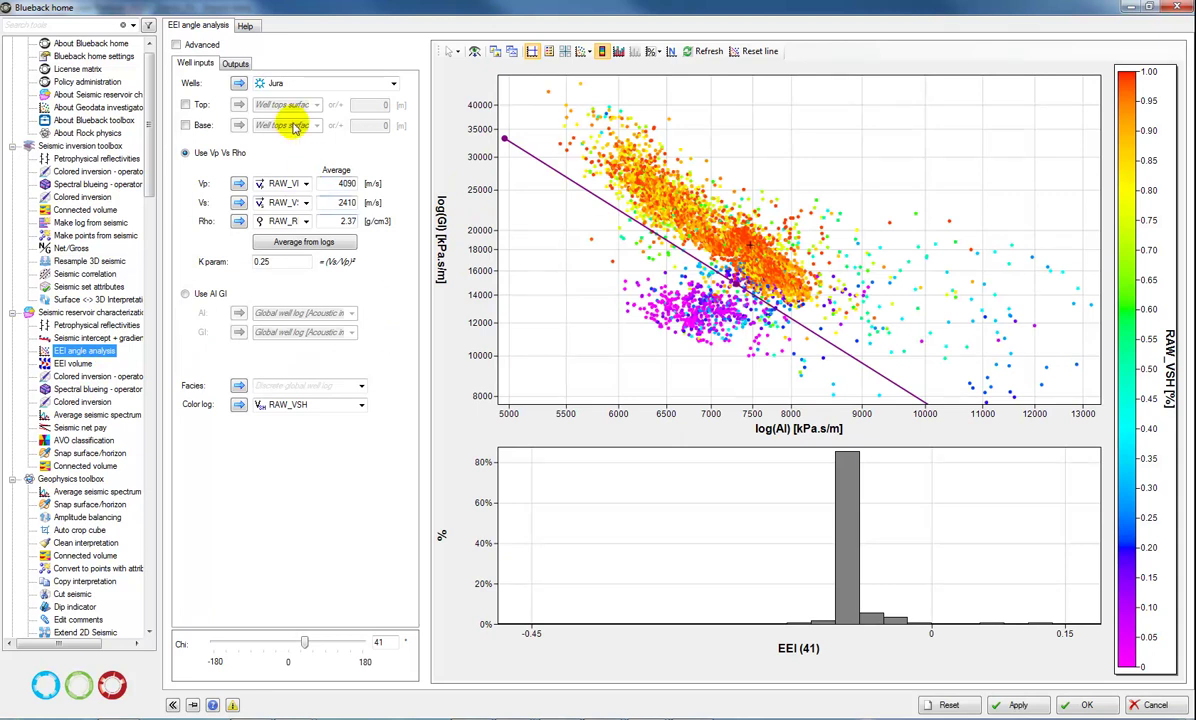
Compute the cross-correlation curve against chi for target log RAW_VSH, peaking near 0.73.
click(197, 47)
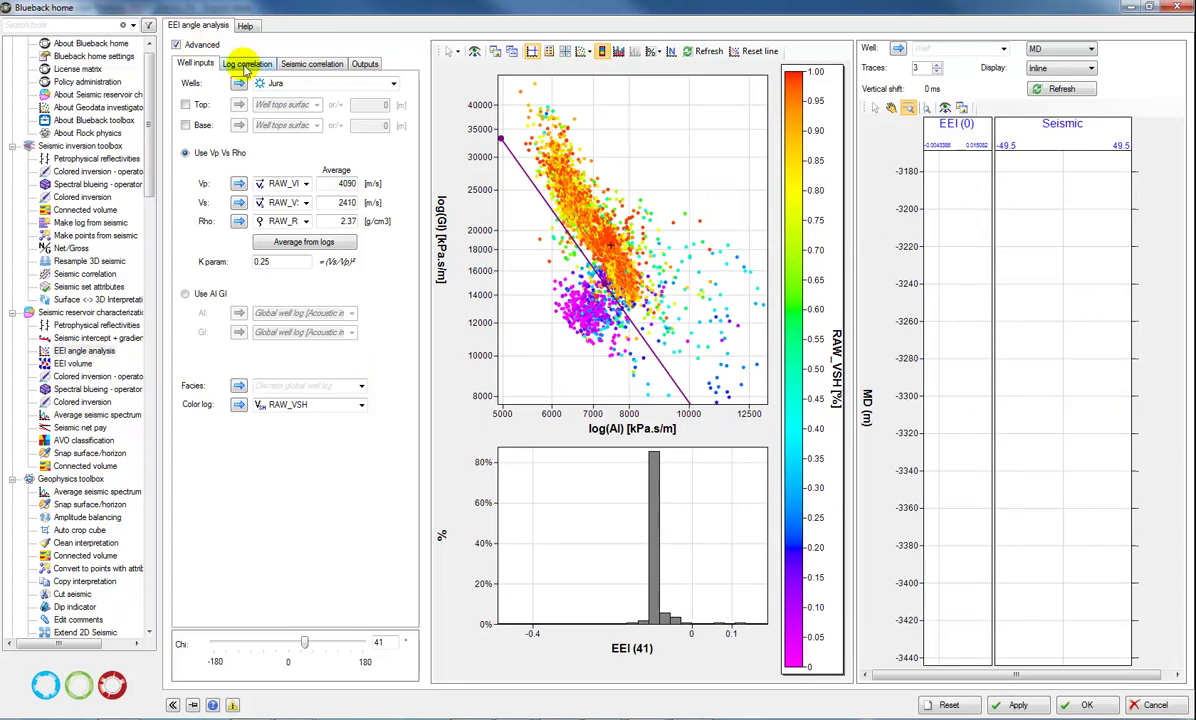
click(246, 64)
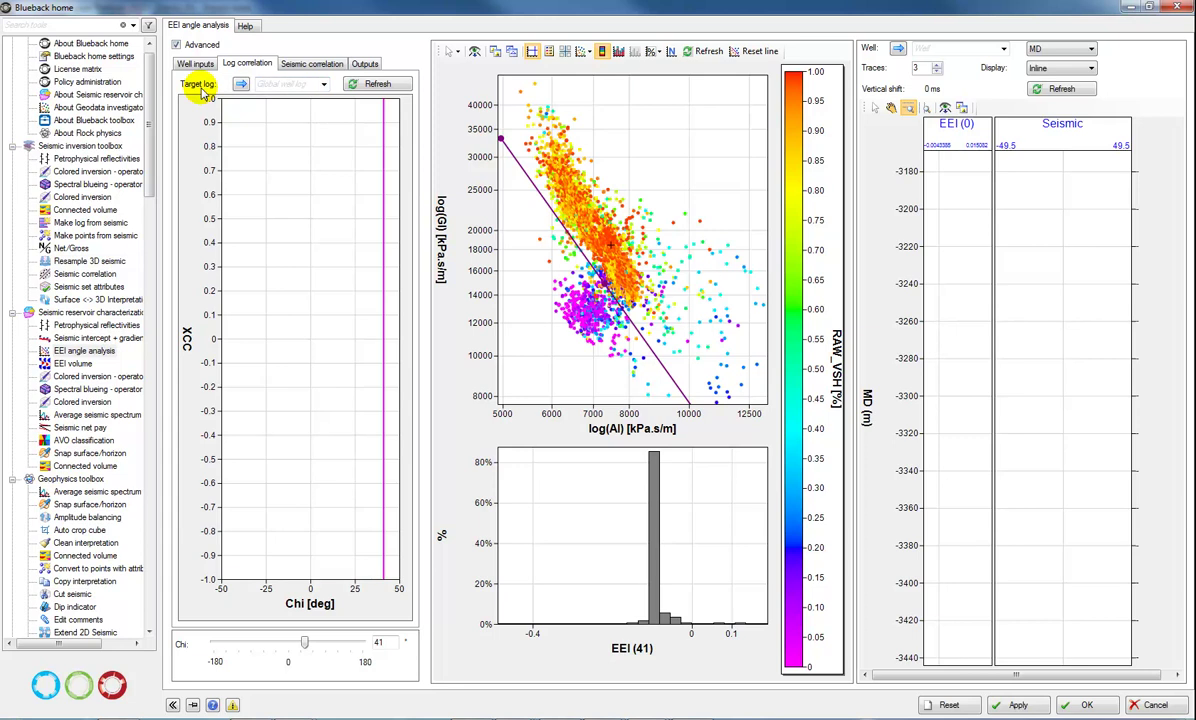
click(324, 84)
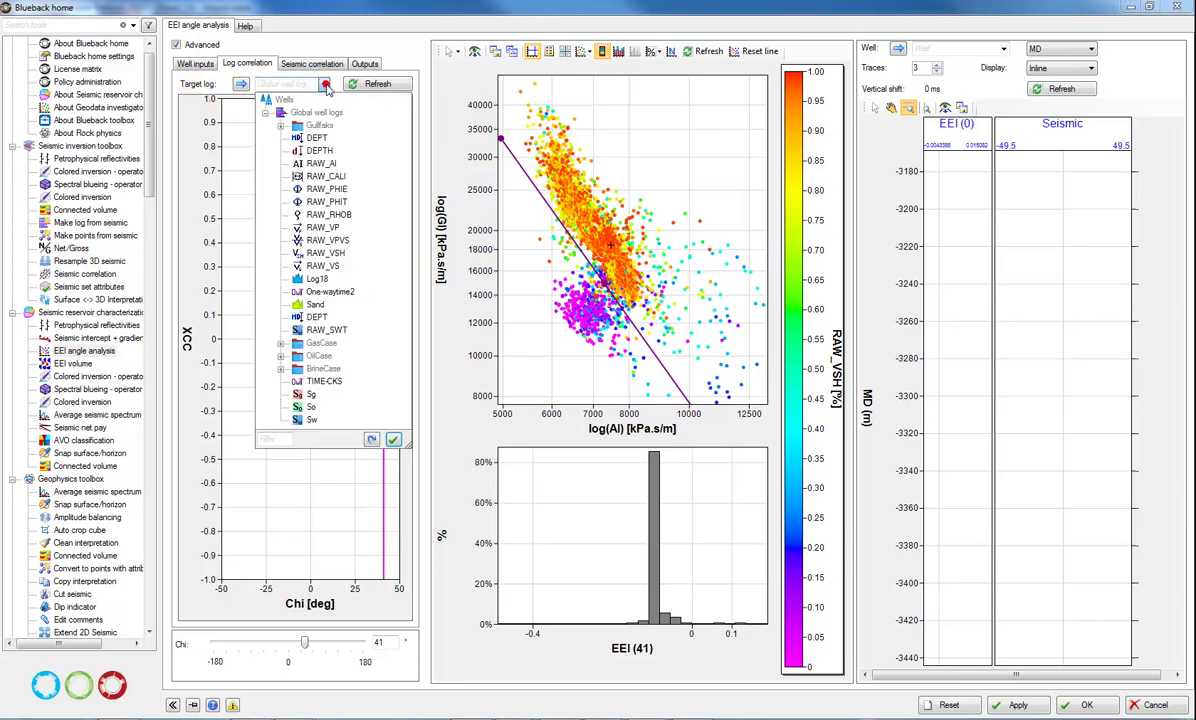
click(316, 254)
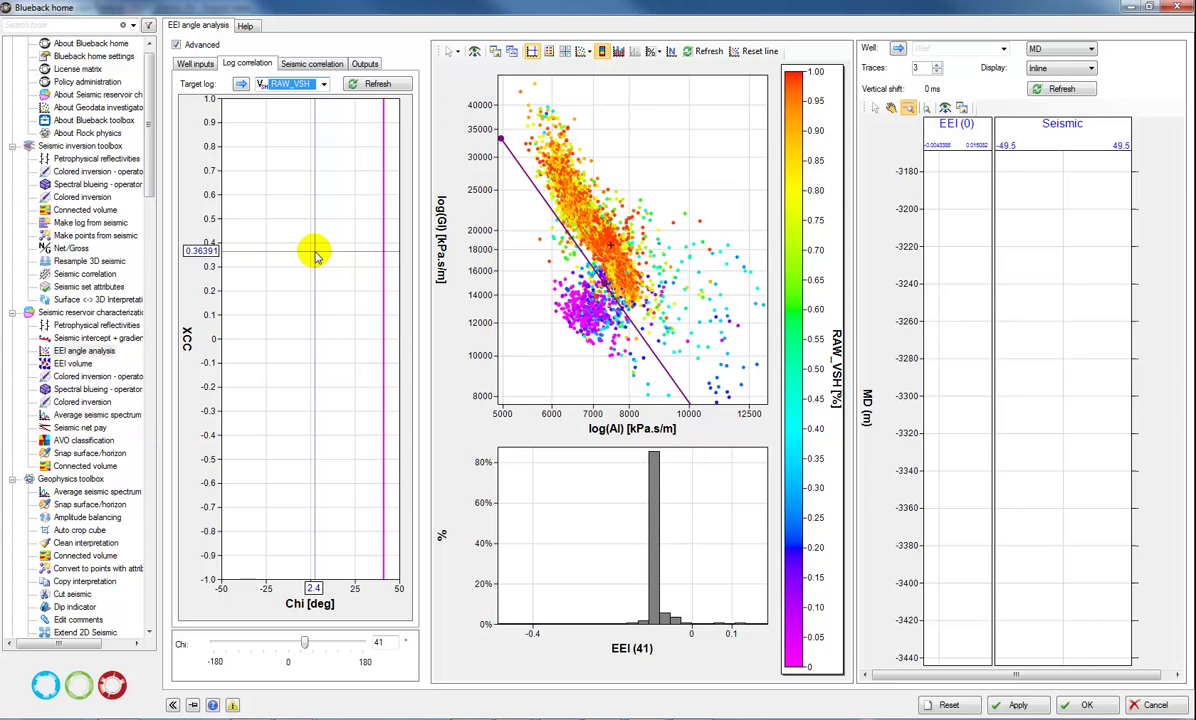
click(368, 87)
click(361, 85)
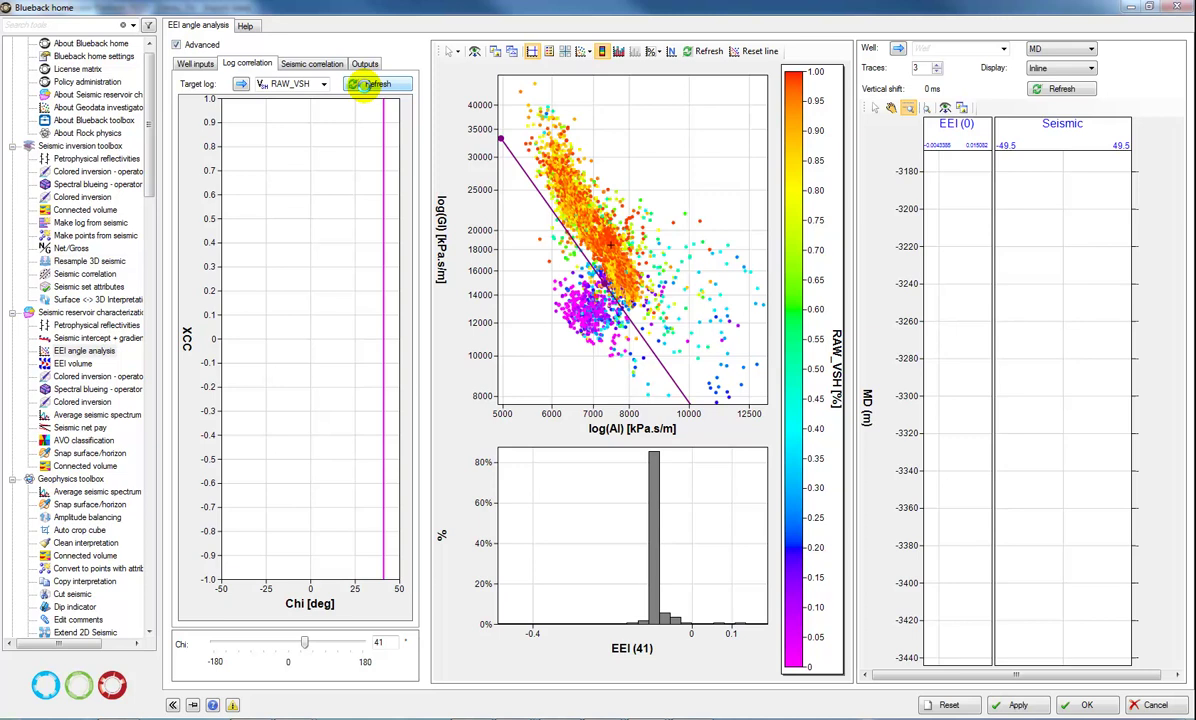
click(366, 86)
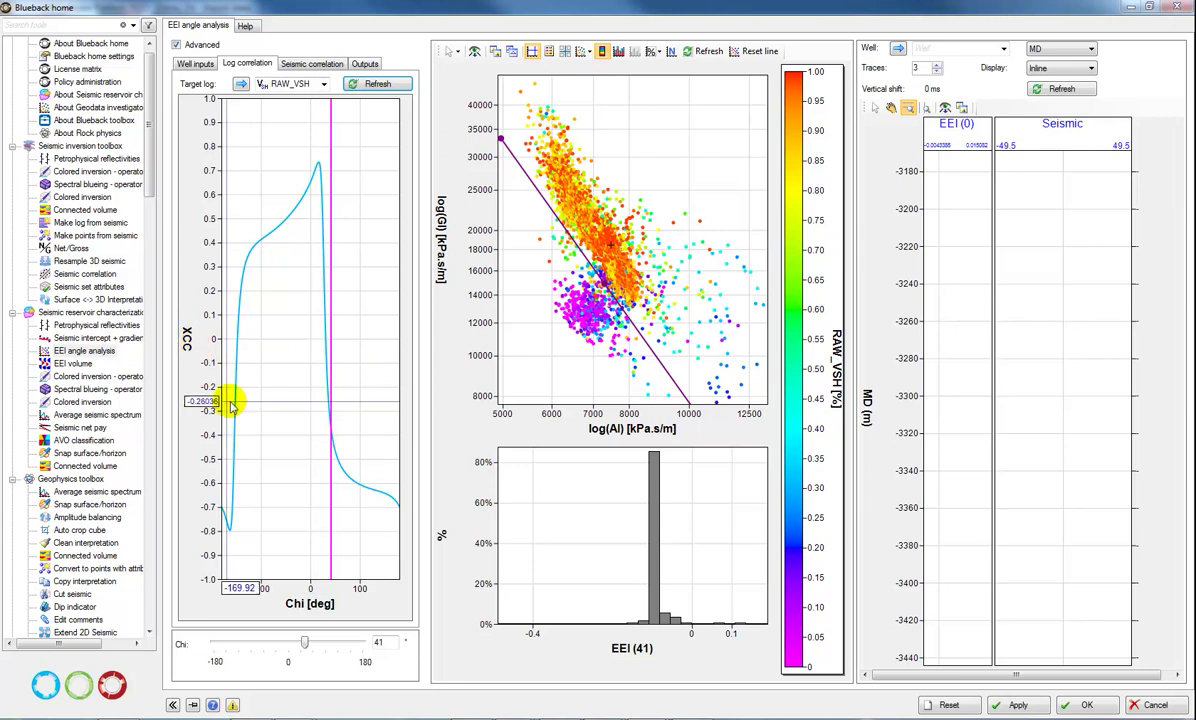
Lower the chi slider to 20, near the correlation peak.
drag(304, 645, 297, 646)
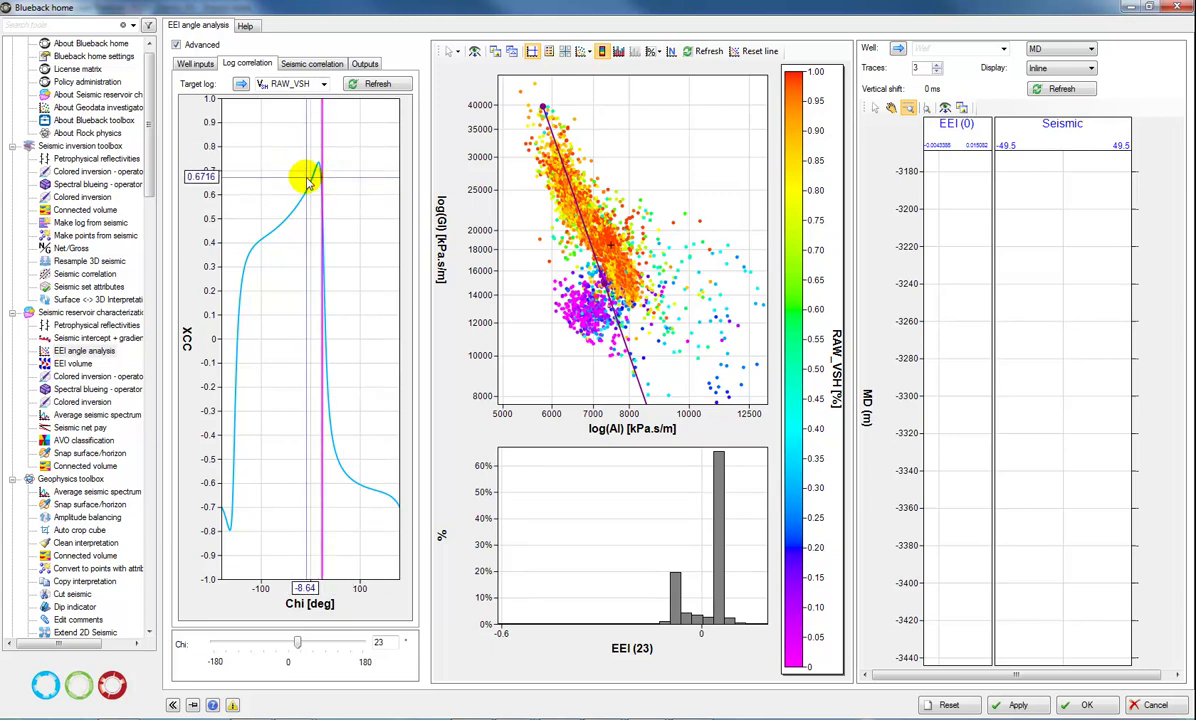
drag(296, 642, 294, 642)
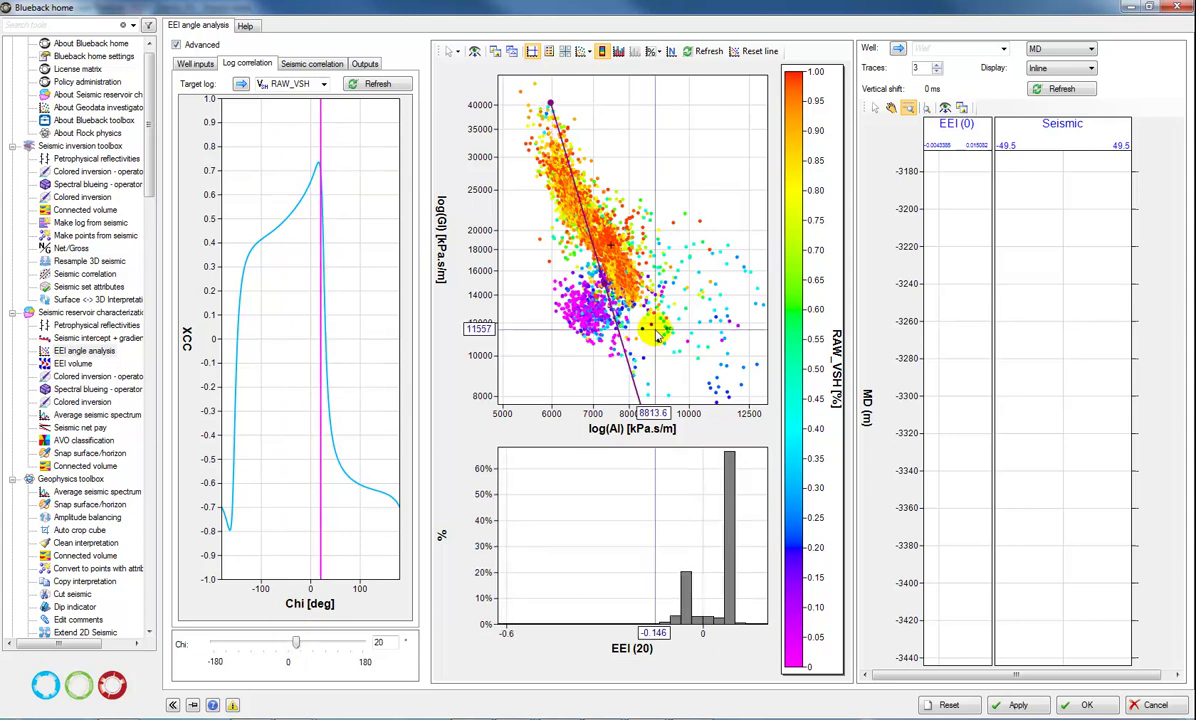
click(1001, 48)
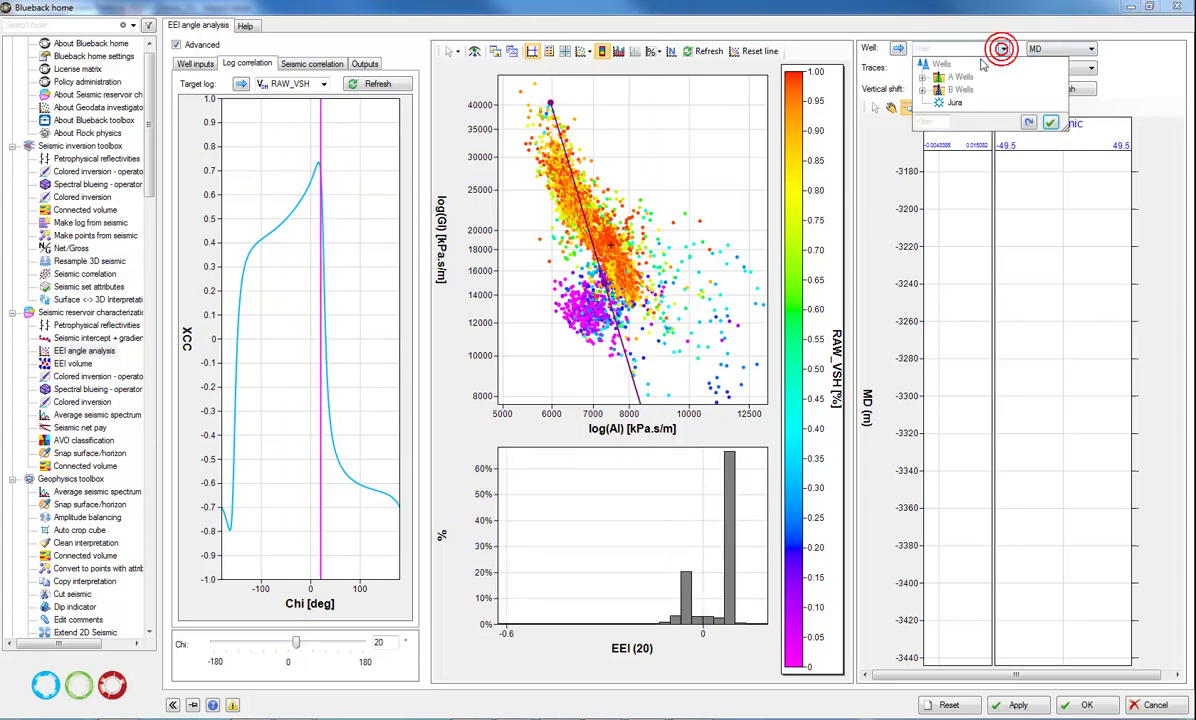
Display the Jura well track with RAW_VSH and EEI logs, then lower chi to -35.
click(952, 101)
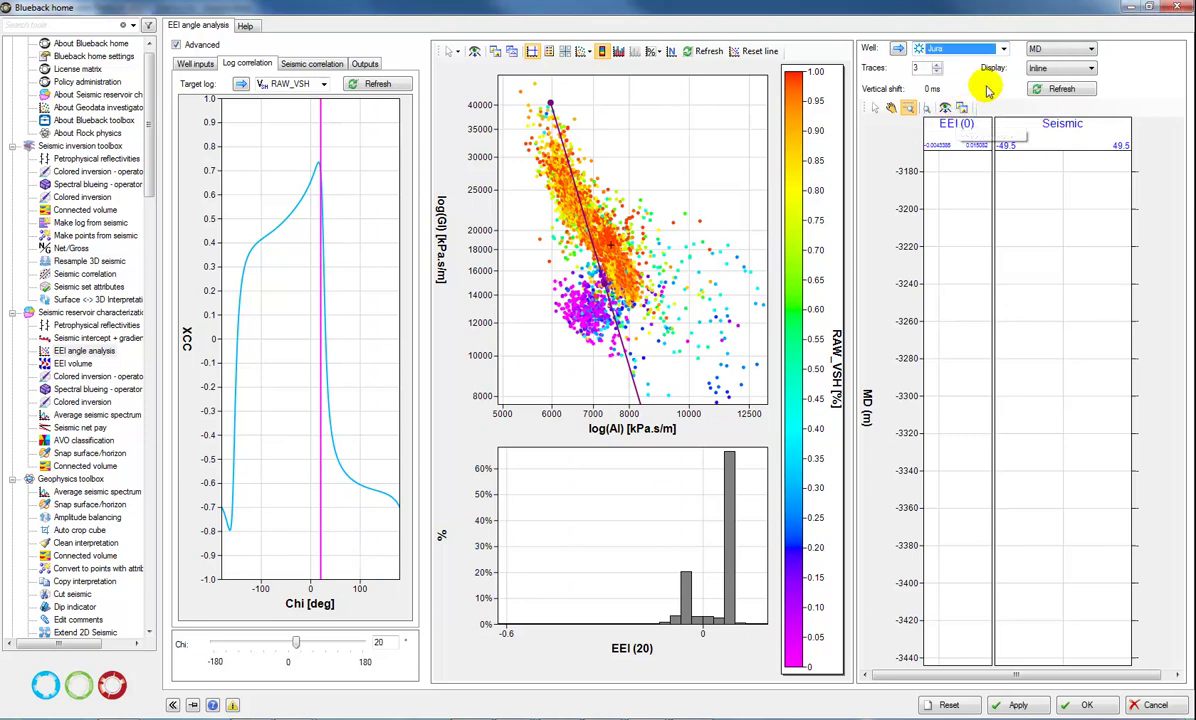
click(1052, 89)
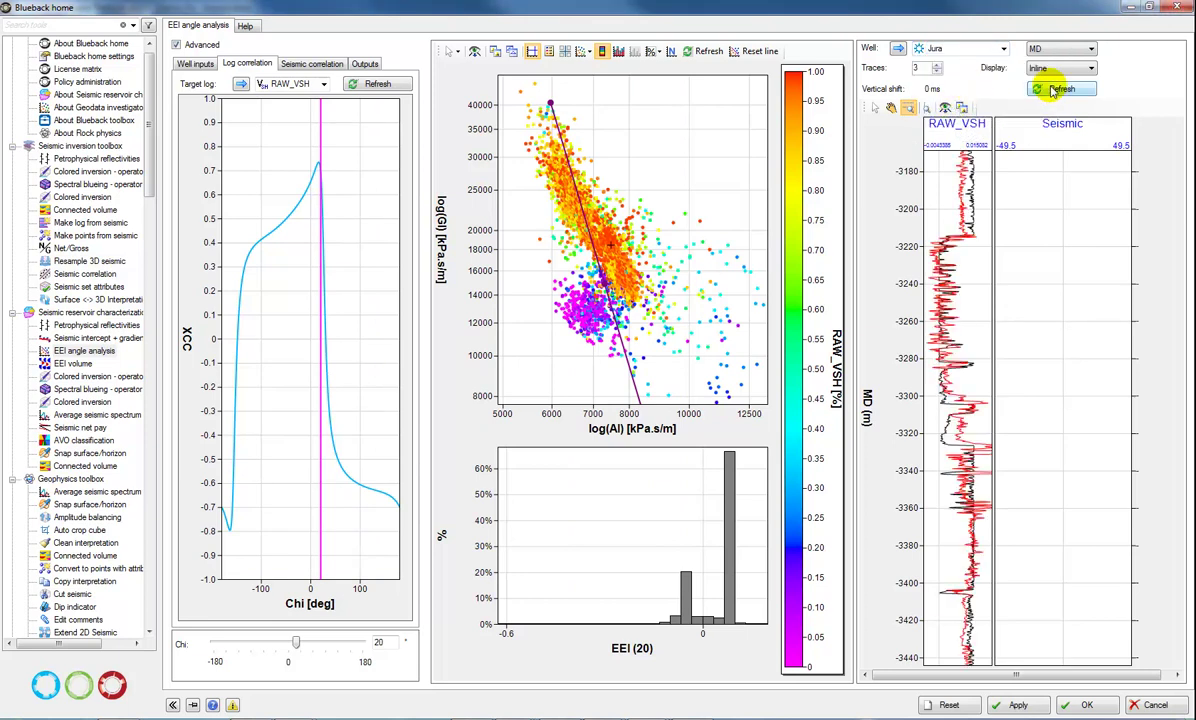
mouse_move(970, 165)
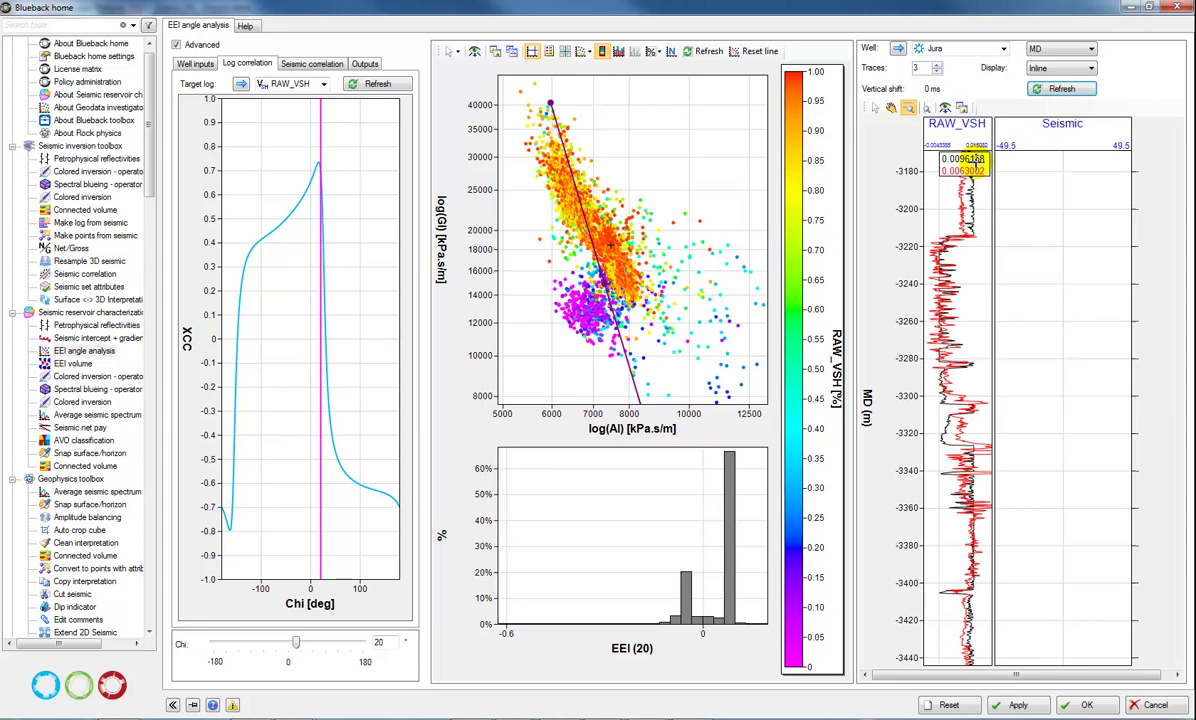
drag(970, 165, 965, 128)
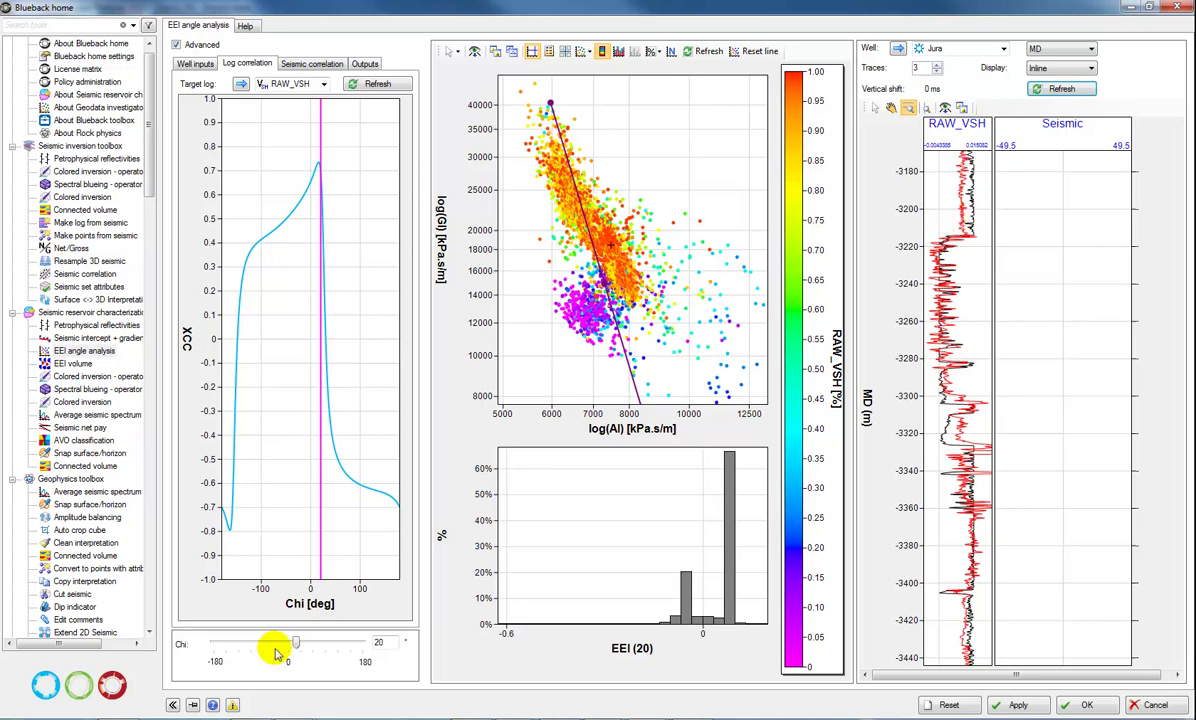
drag(297, 647, 275, 648)
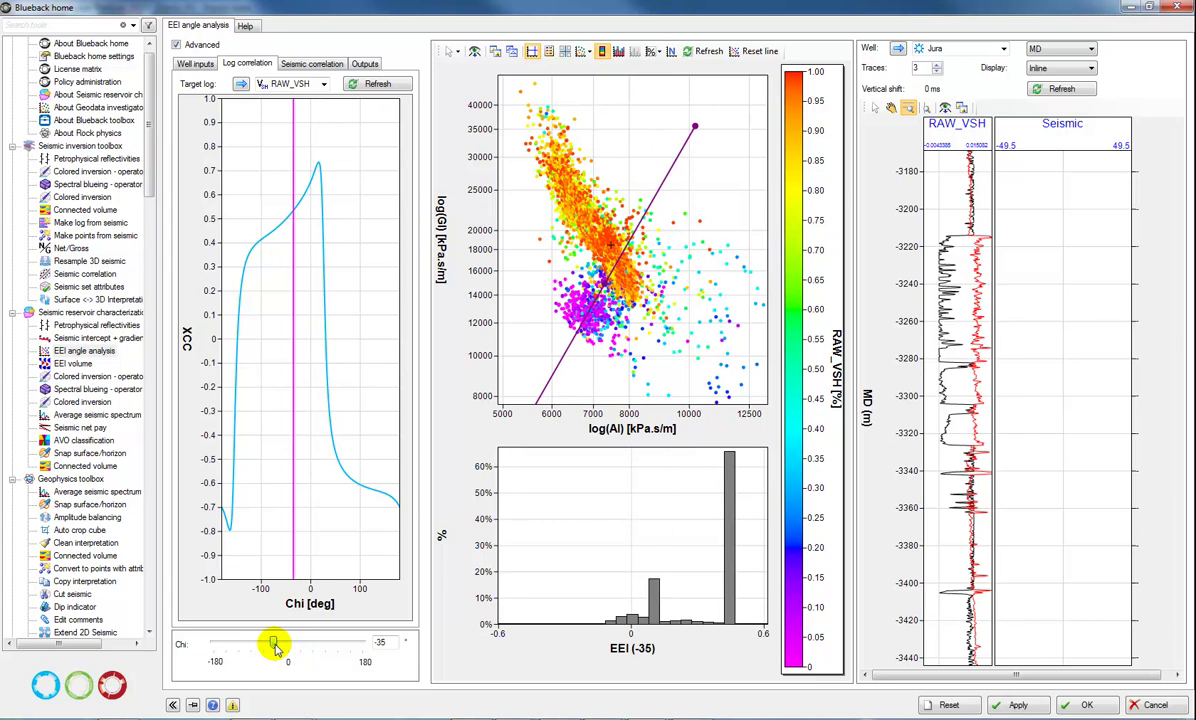
Sweep chi back up to settle at 16, then check EEI is the only output.
drag(274, 647, 290, 644)
drag(291, 643, 297, 643)
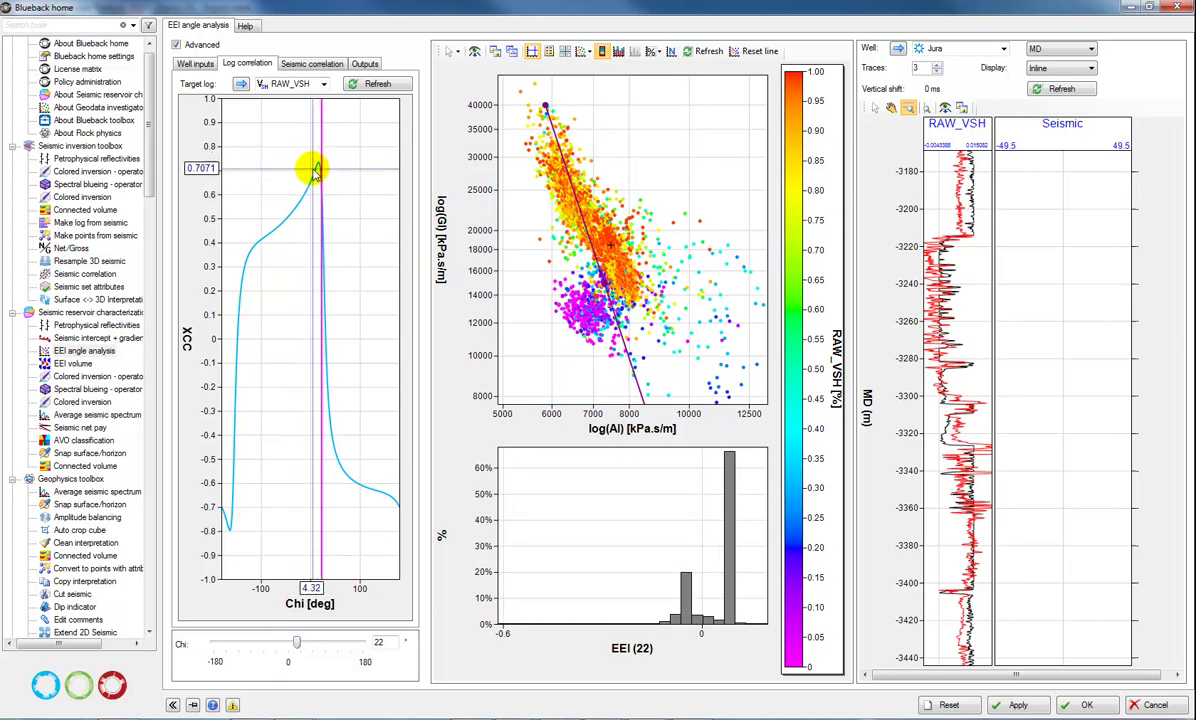
drag(296, 645, 294, 643)
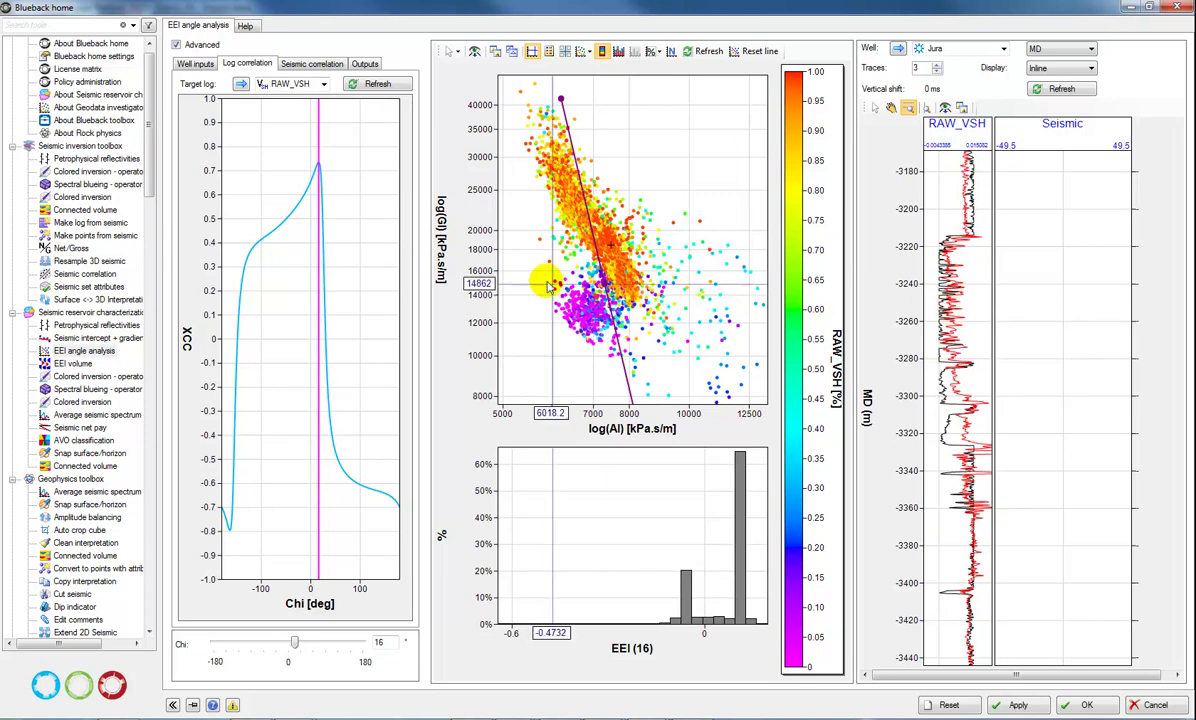
click(366, 64)
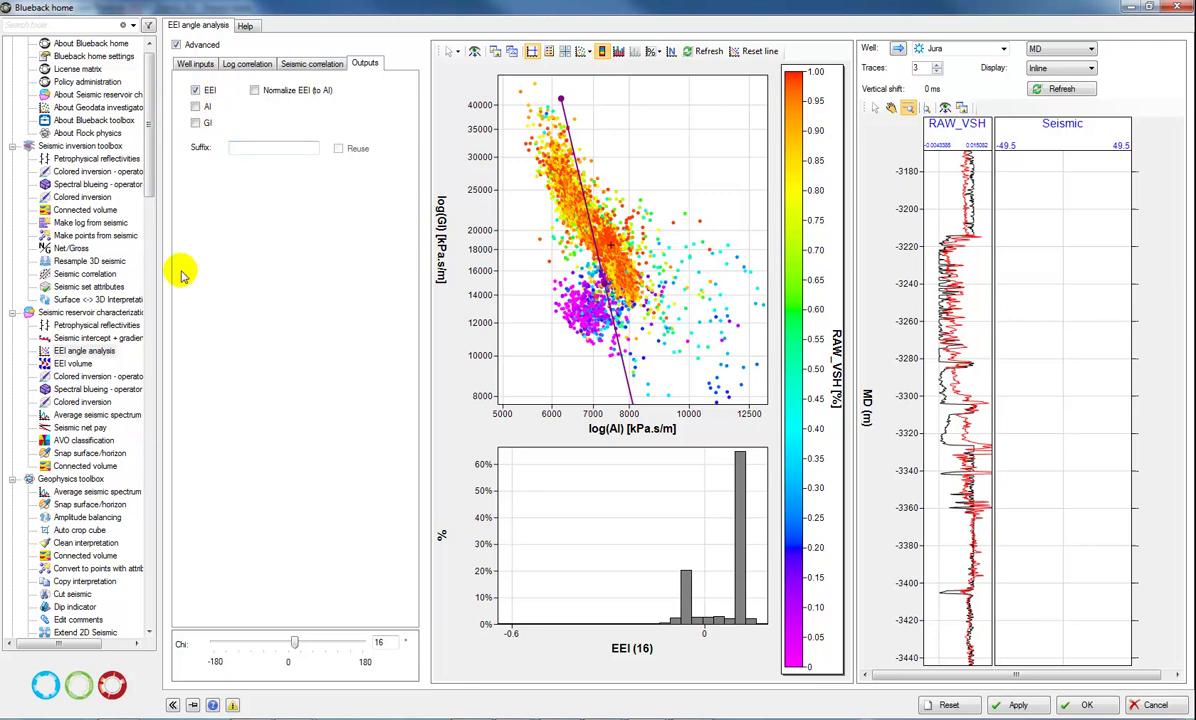
Generate multi-angle EEI volumes from chi 18 to 22 in 1° steps.
click(72, 364)
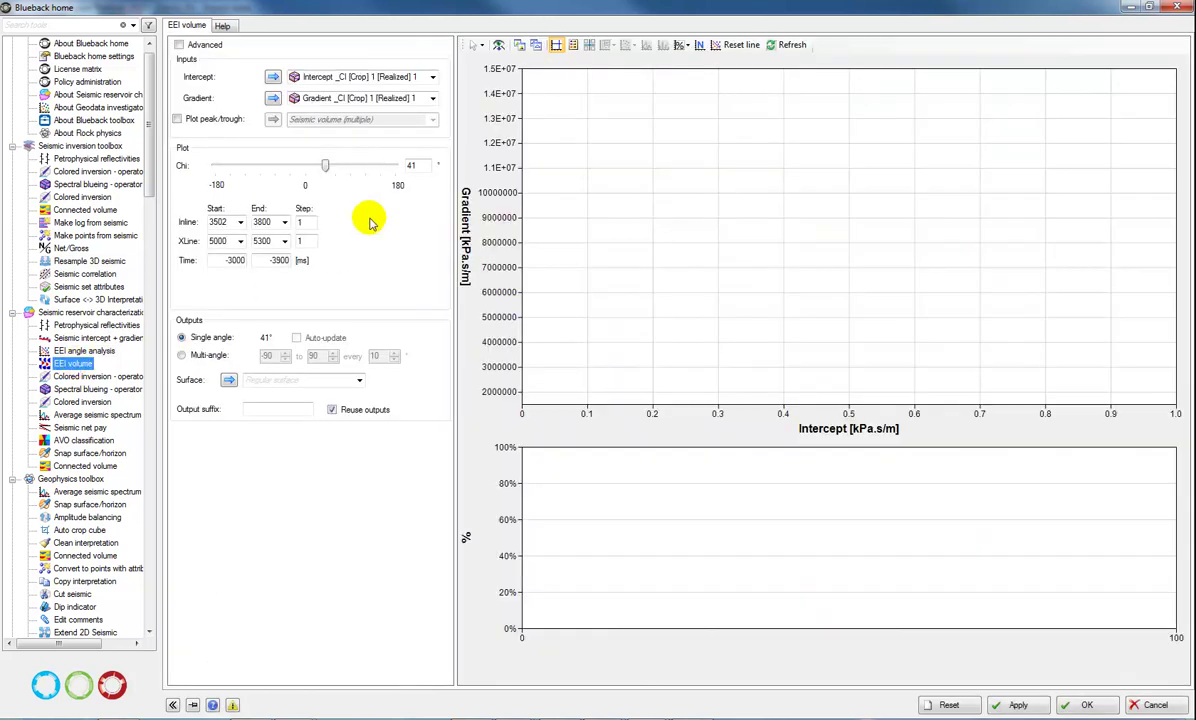
double_click(412, 166)
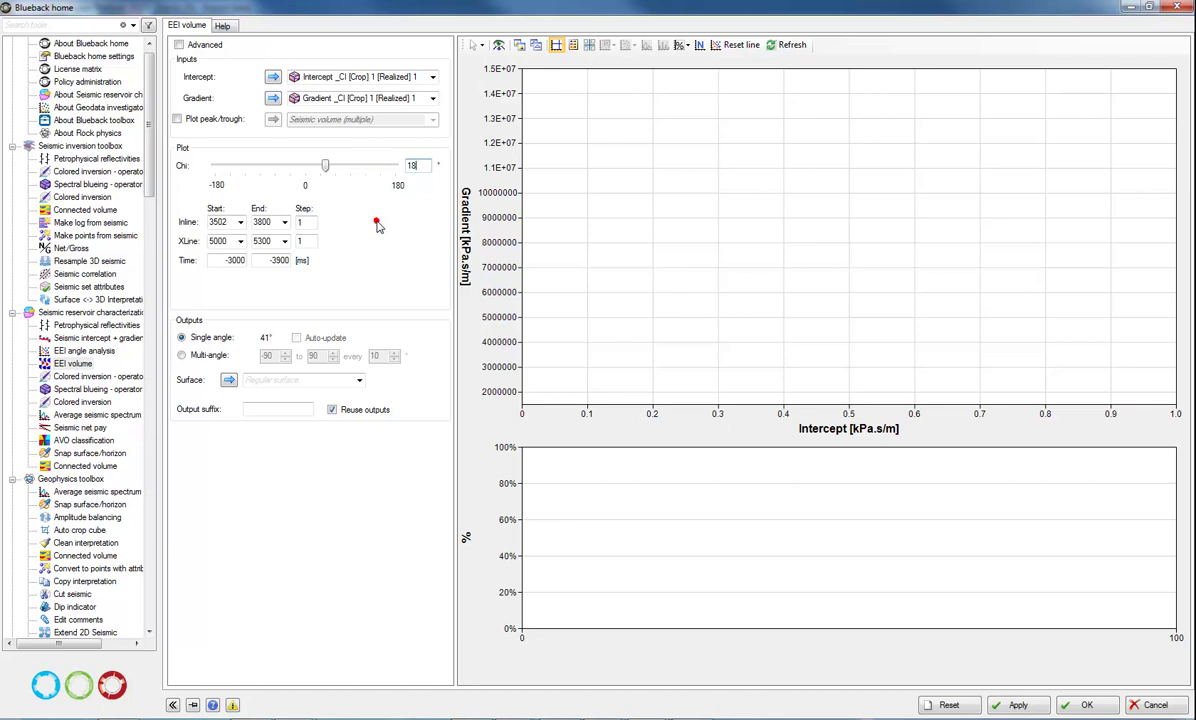
click(182, 356)
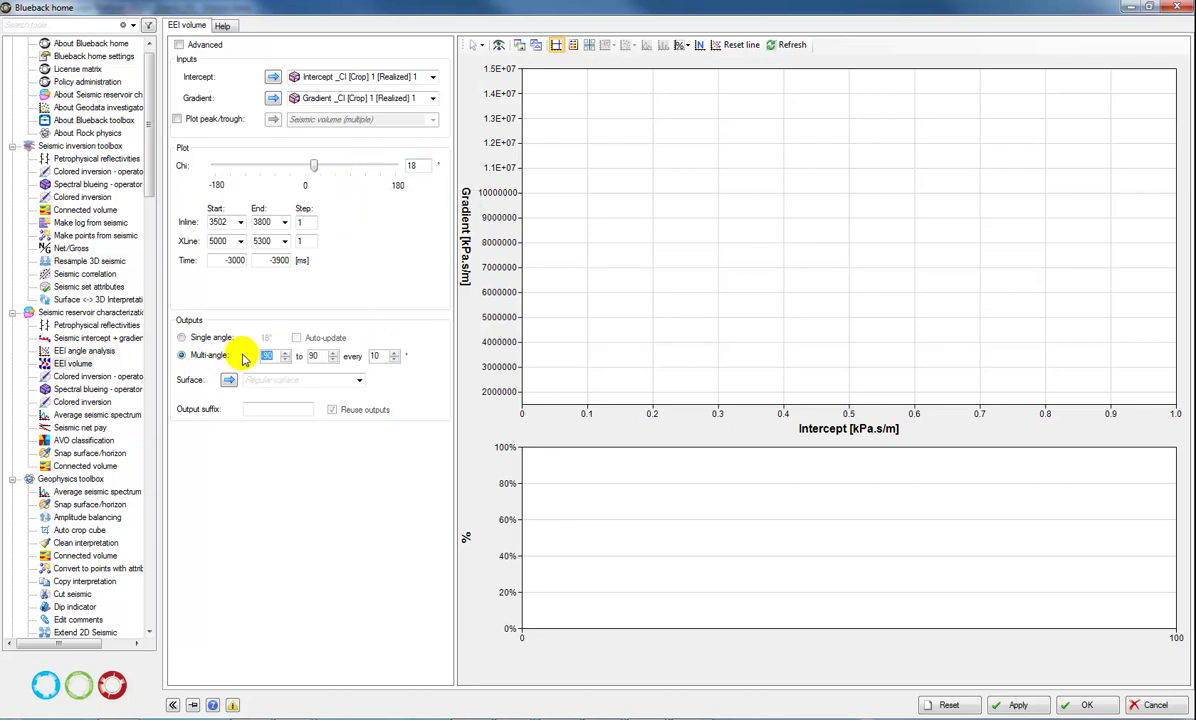
double_click(313, 356)
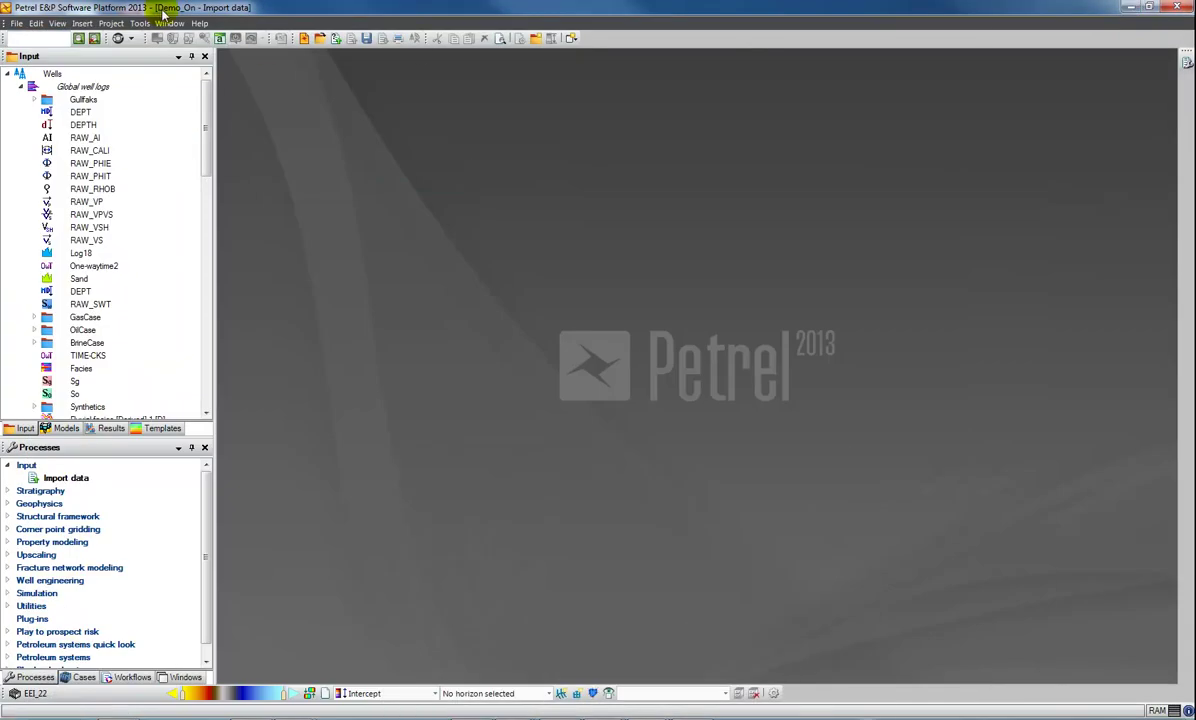
click(168, 23)
Display the new EEI_18 volume under the Intercept survey.
click(170, 52)
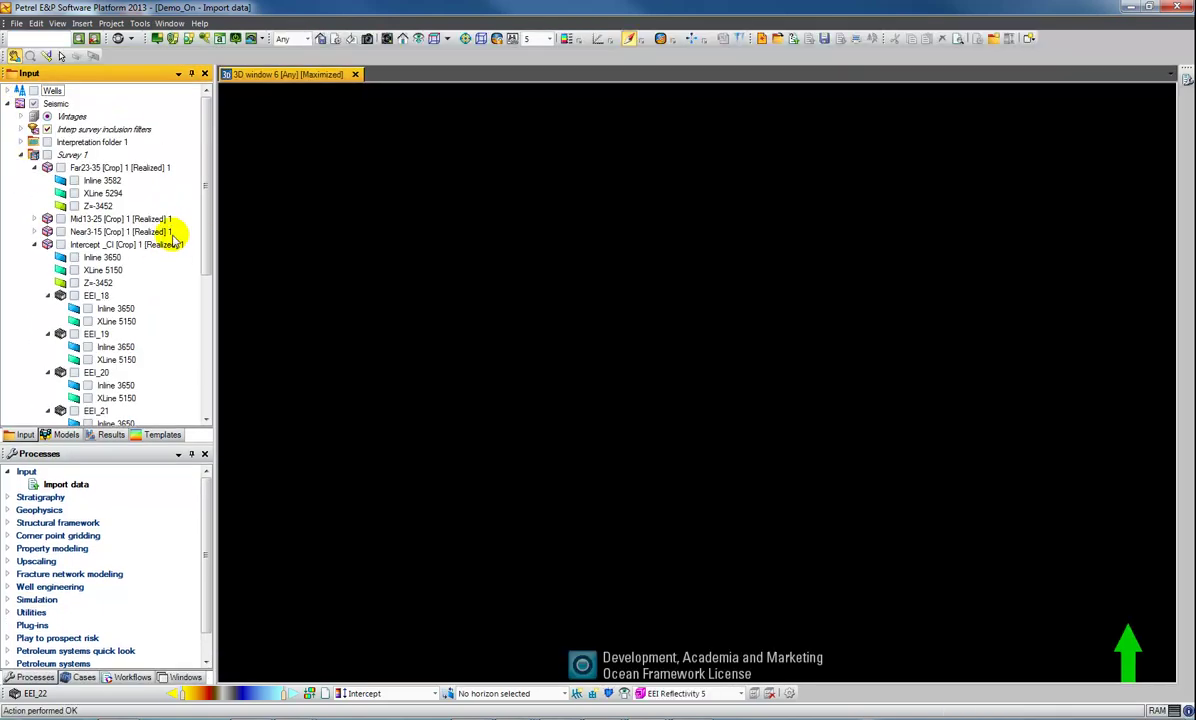
scroll(208, 243, down, 2)
click(74, 244)
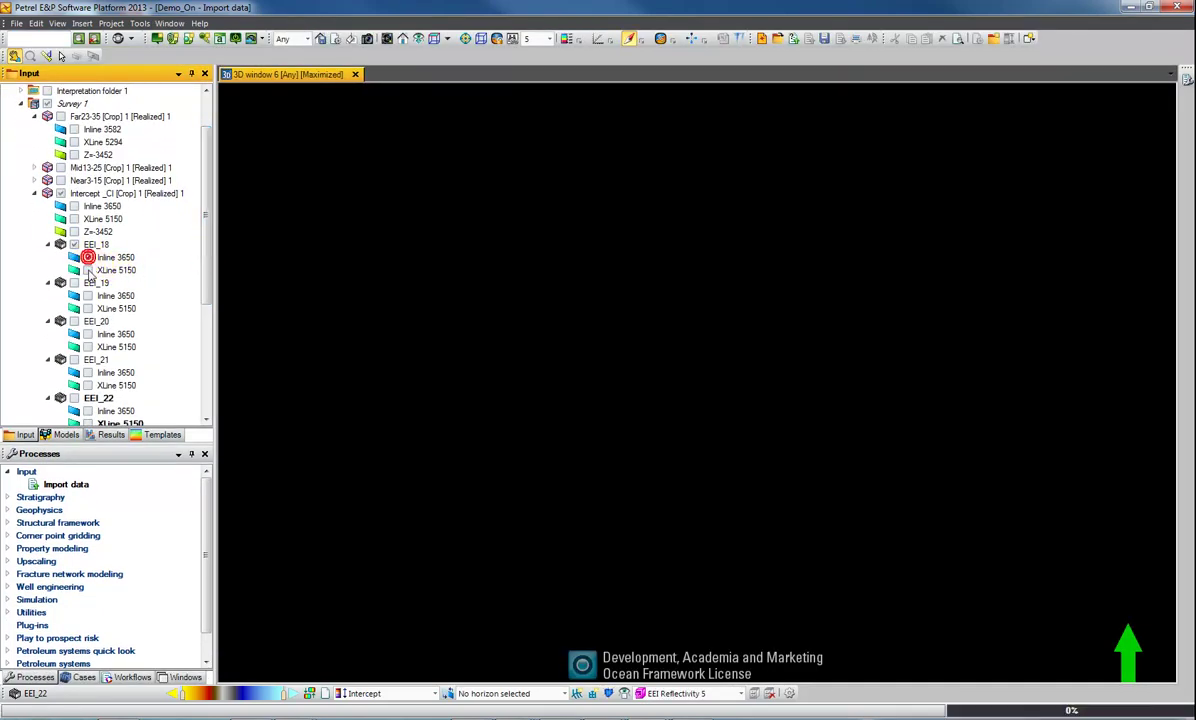